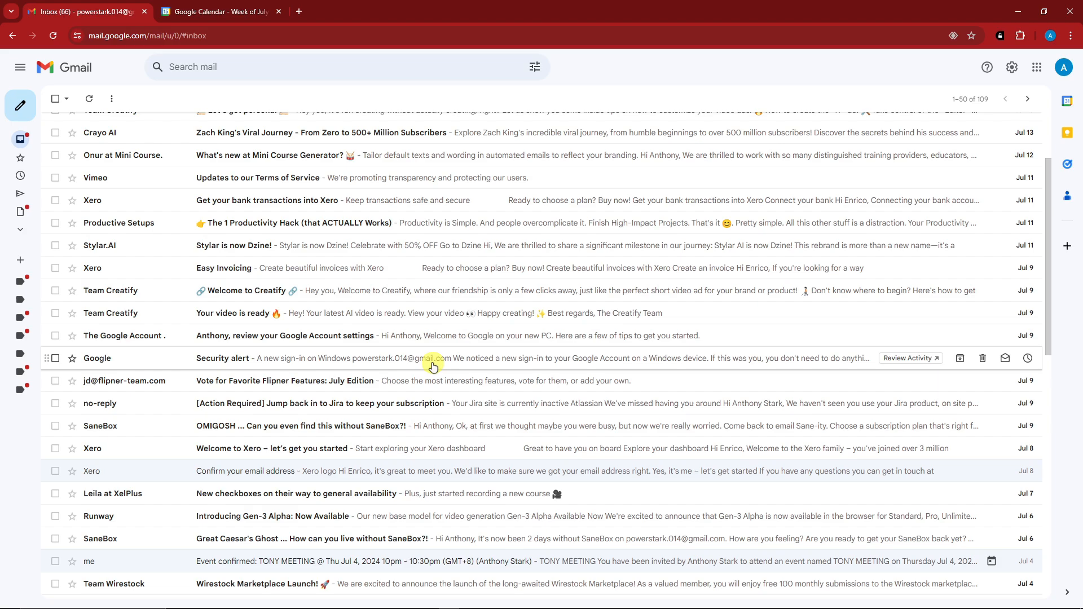
Look through the Primary inbox messages and the list of labels.
click(1066, 592)
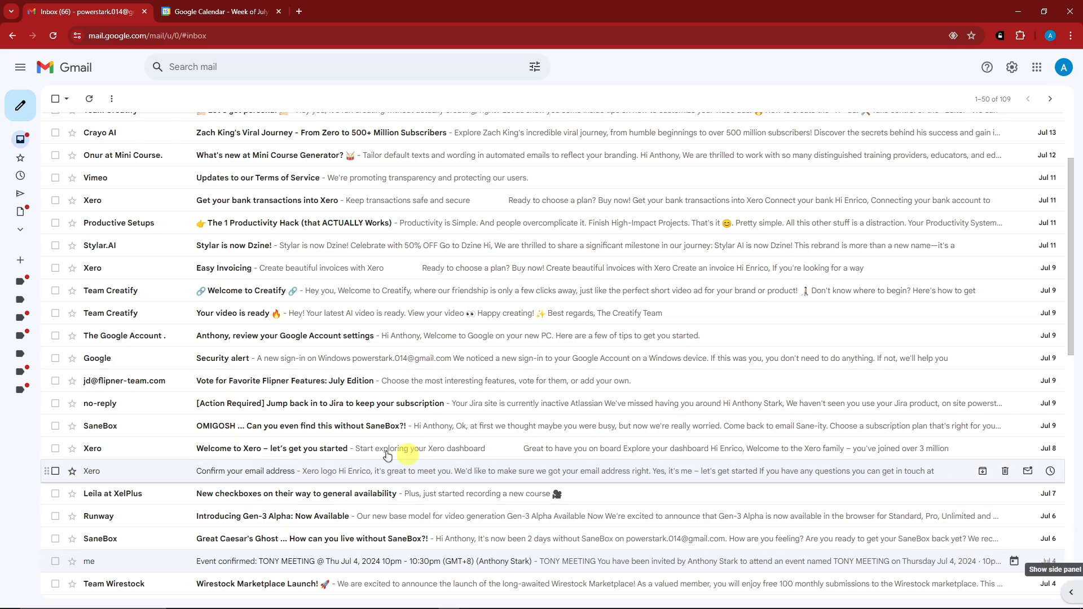
scroll(288, 225, up, 3)
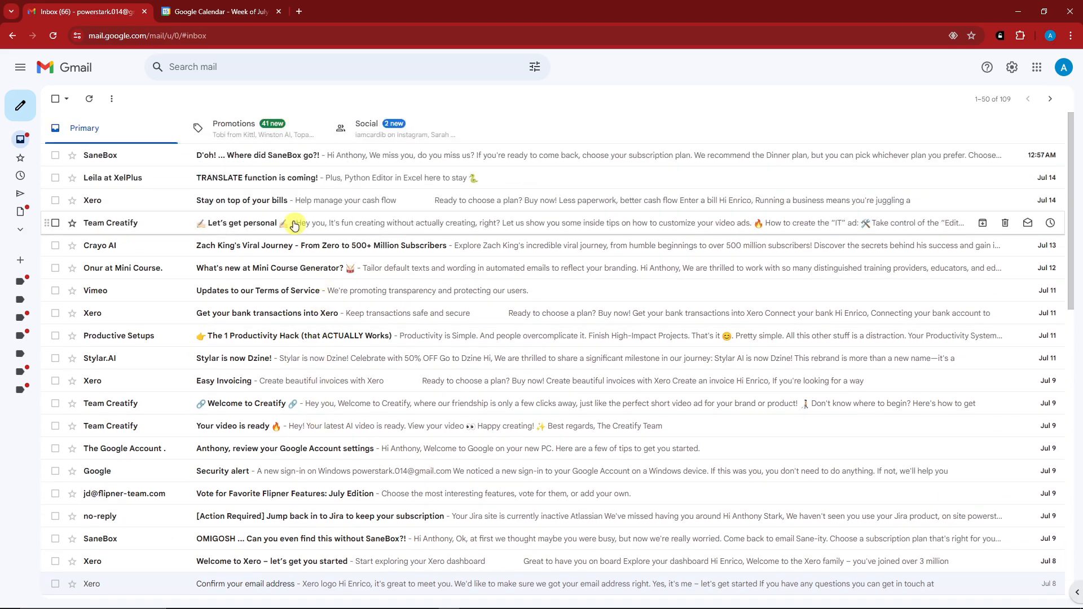
scroll(270, 247, down, 10)
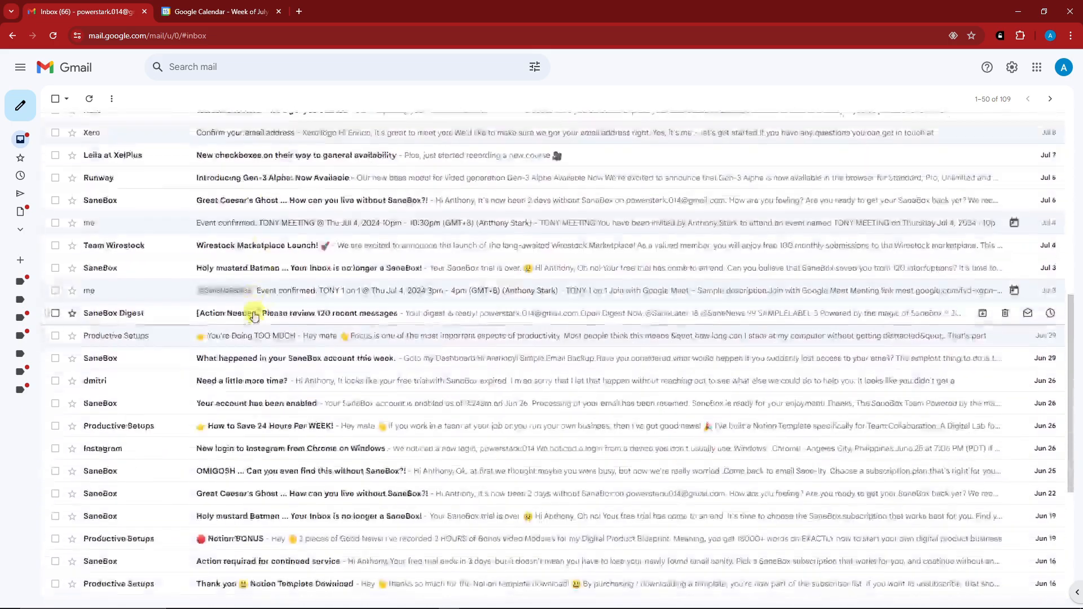
scroll(272, 344, down, 4)
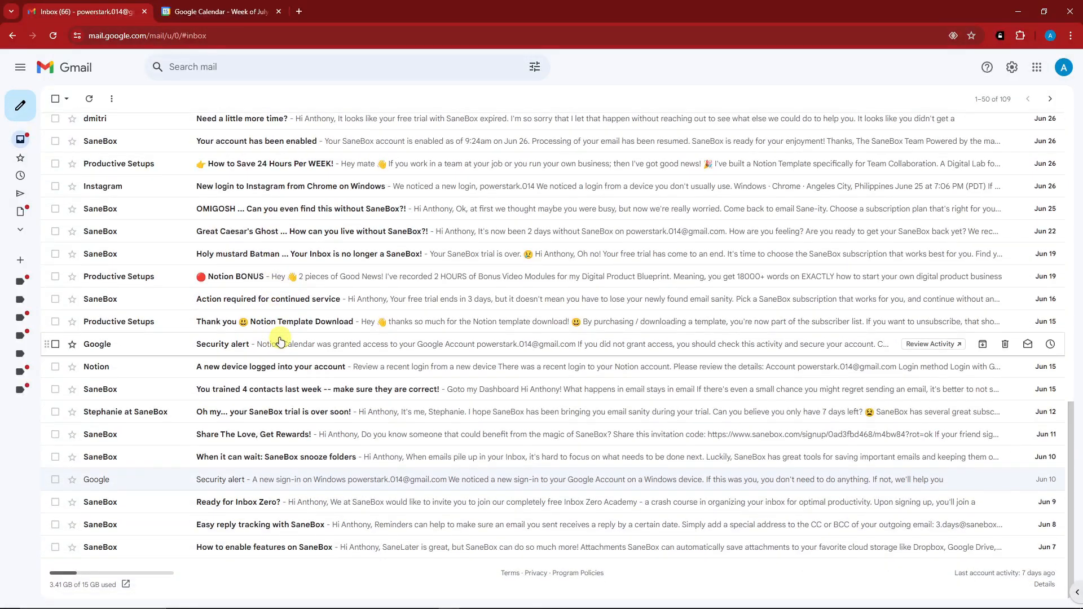
scroll(280, 341, up, 8)
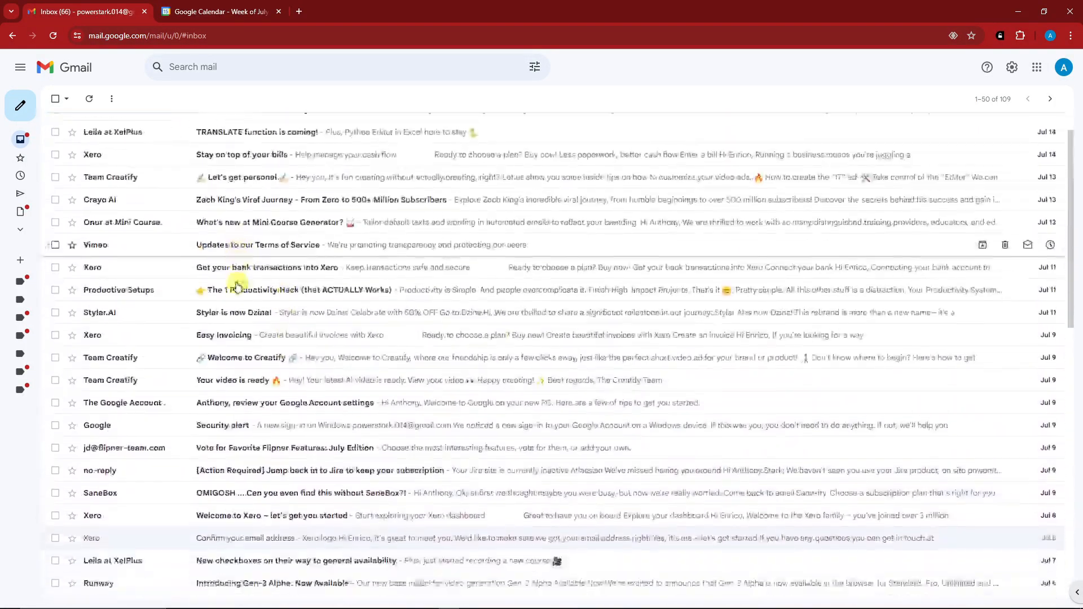
mouse_move(29, 287)
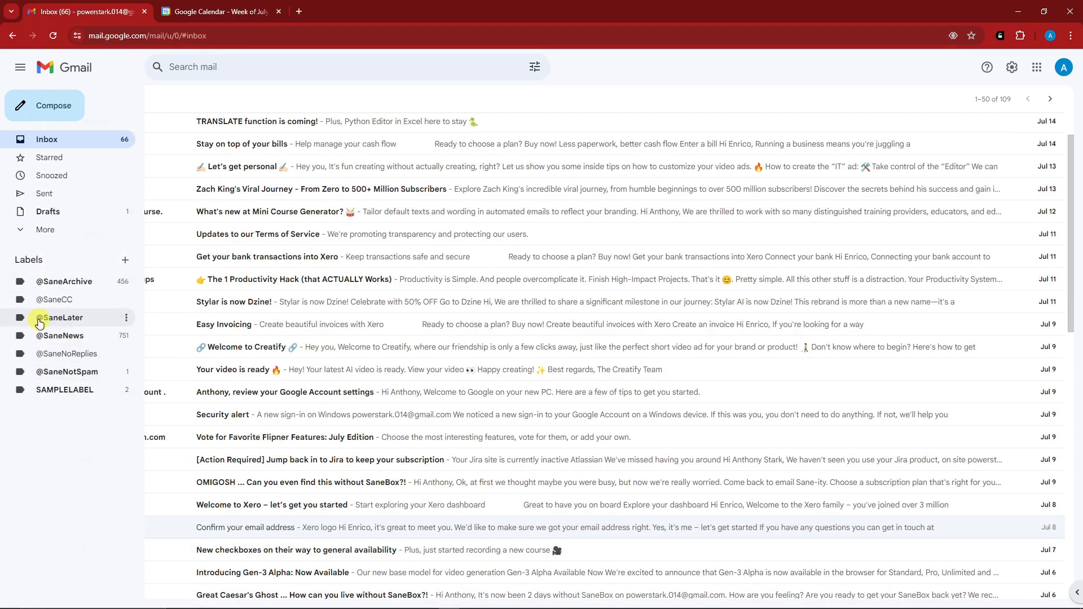
scroll(423, 284, up, 1)
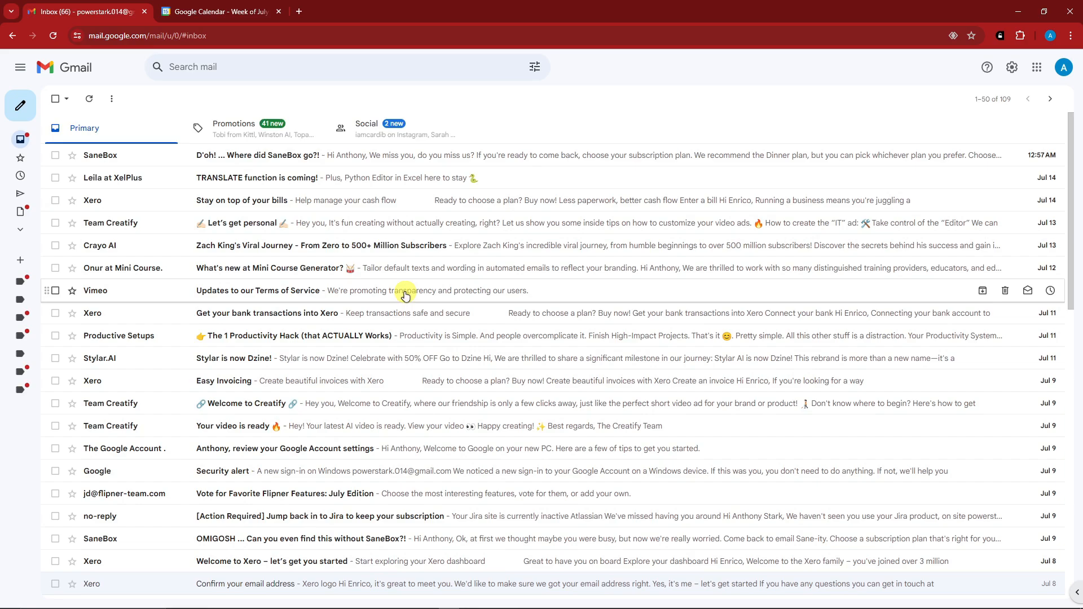
mouse_move(77, 286)
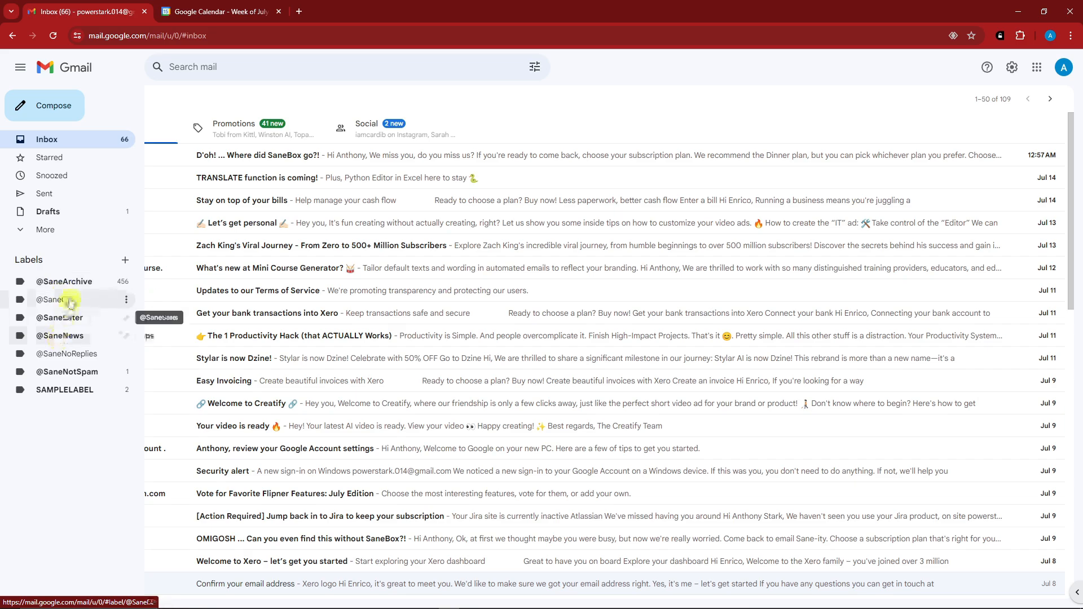
click(70, 282)
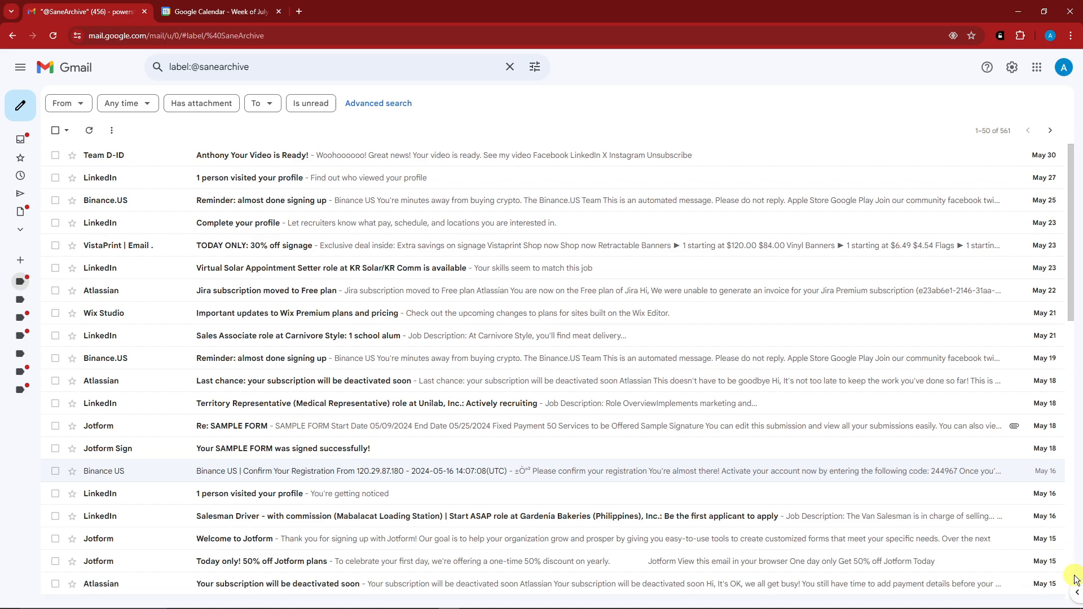
click(1076, 592)
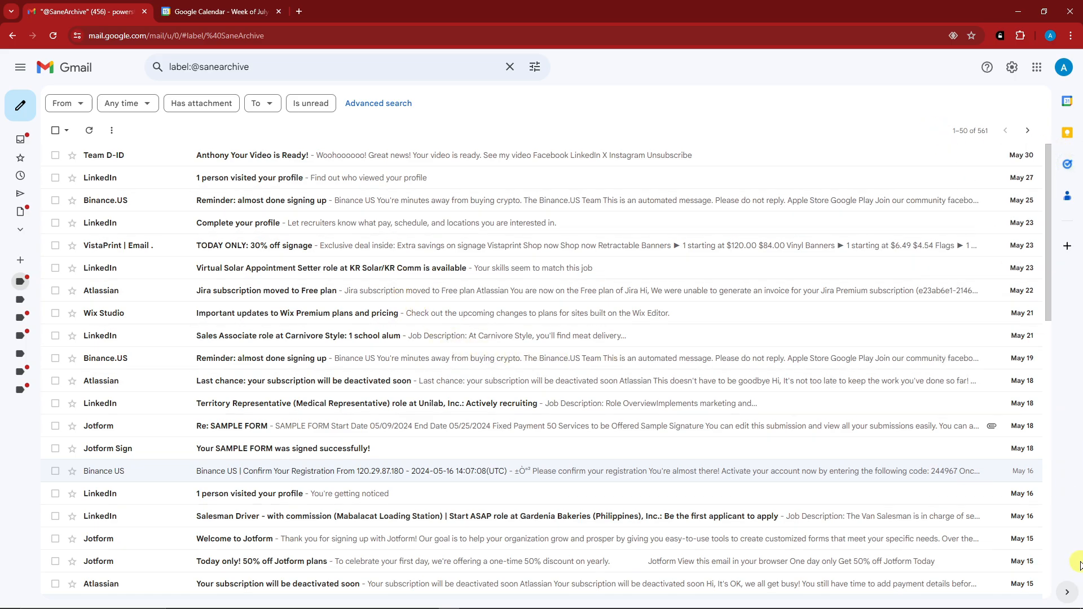
click(1066, 592)
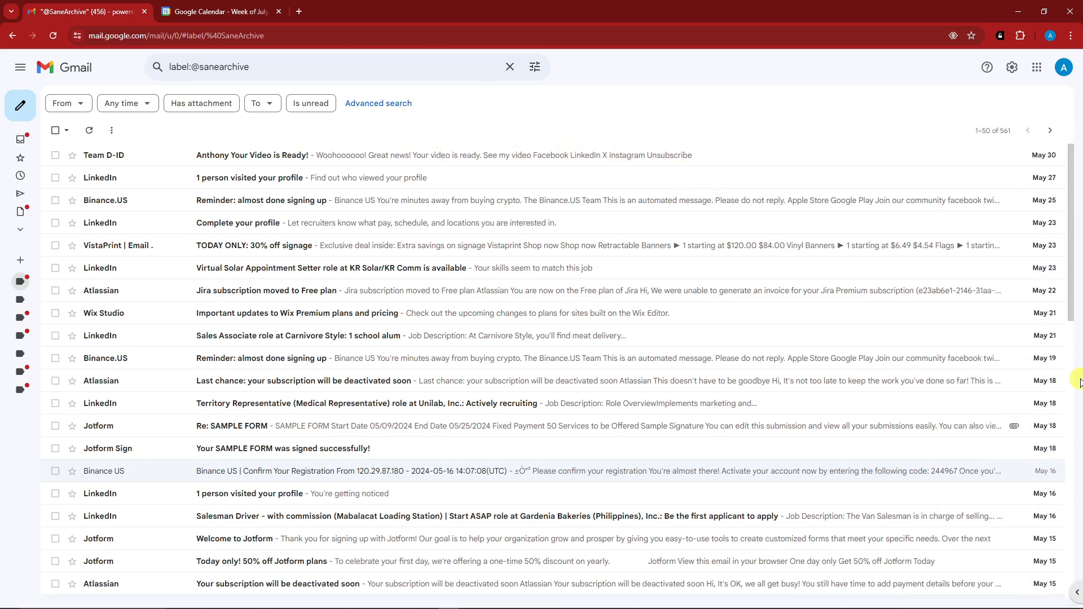
click(1074, 603)
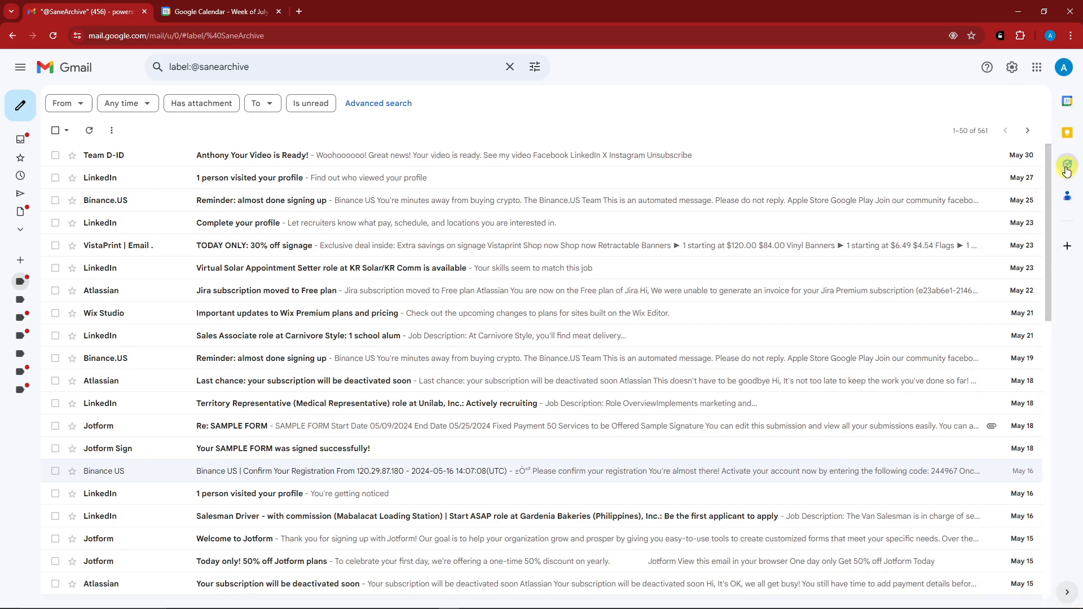
click(1066, 168)
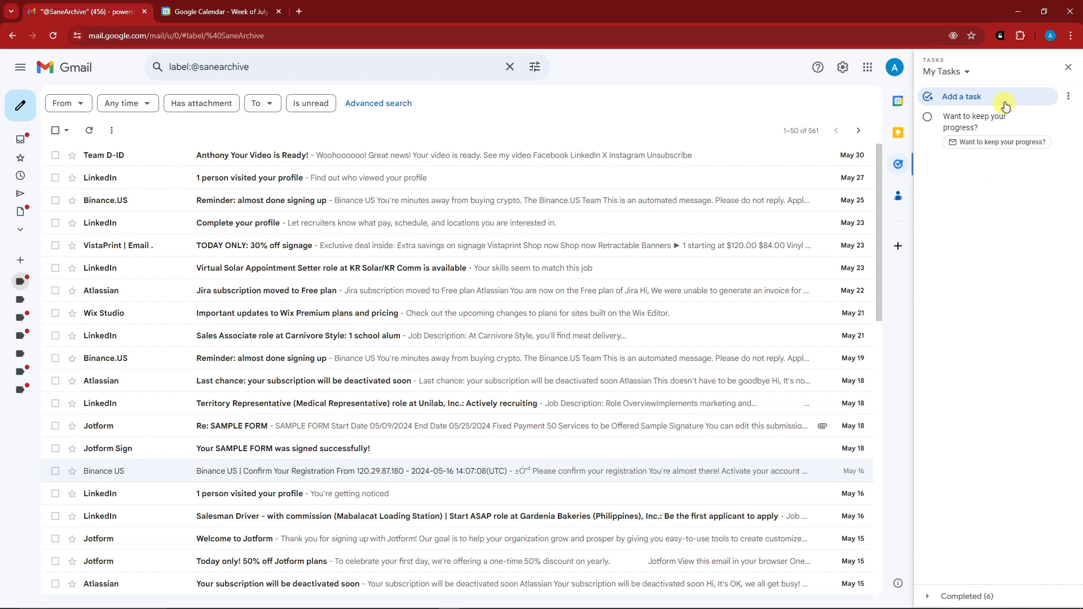
Create a new task list named EMAIL.
click(965, 71)
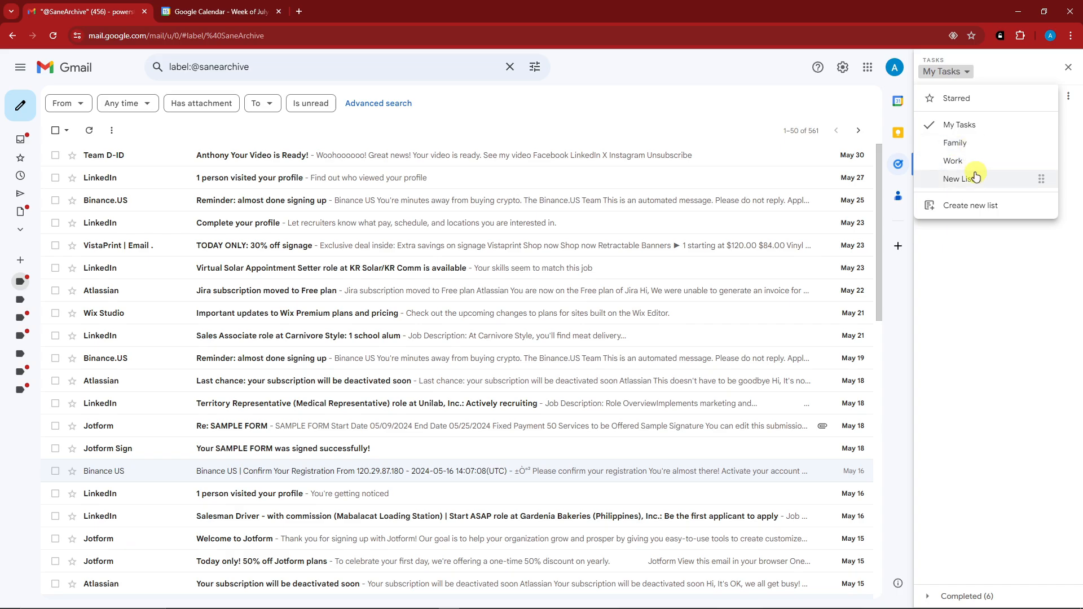
click(974, 207)
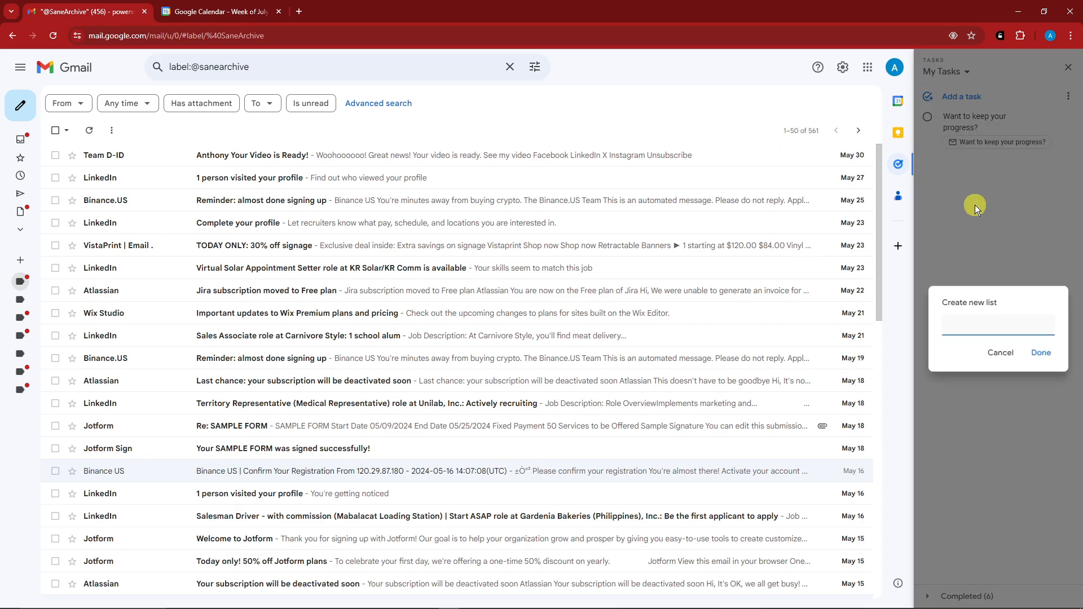
text(EMAIL)
click(1043, 352)
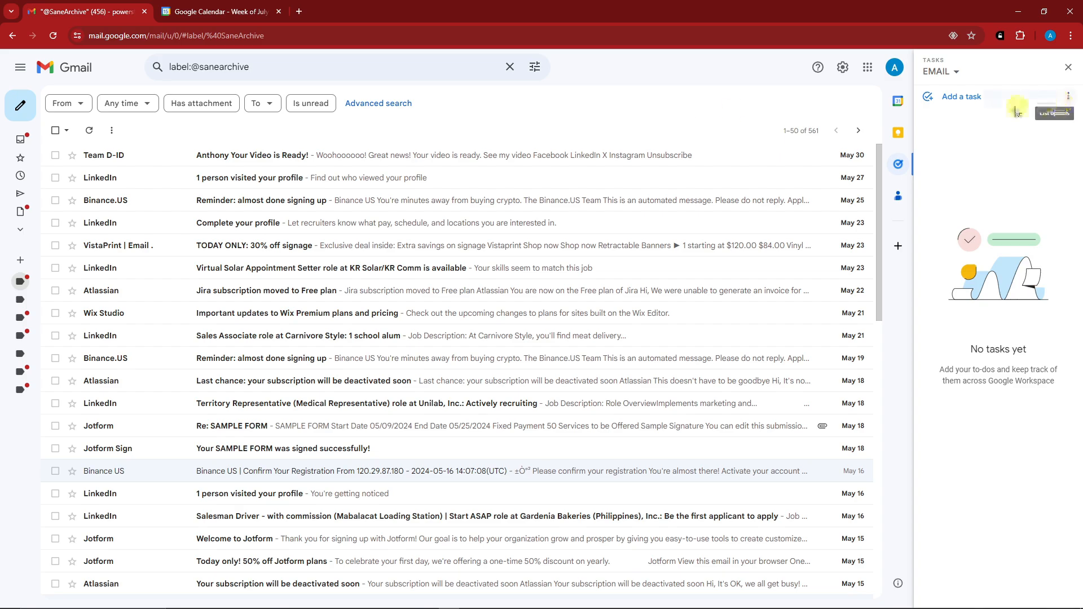
scroll(383, 265, down, 4)
scroll(366, 290, up, 4)
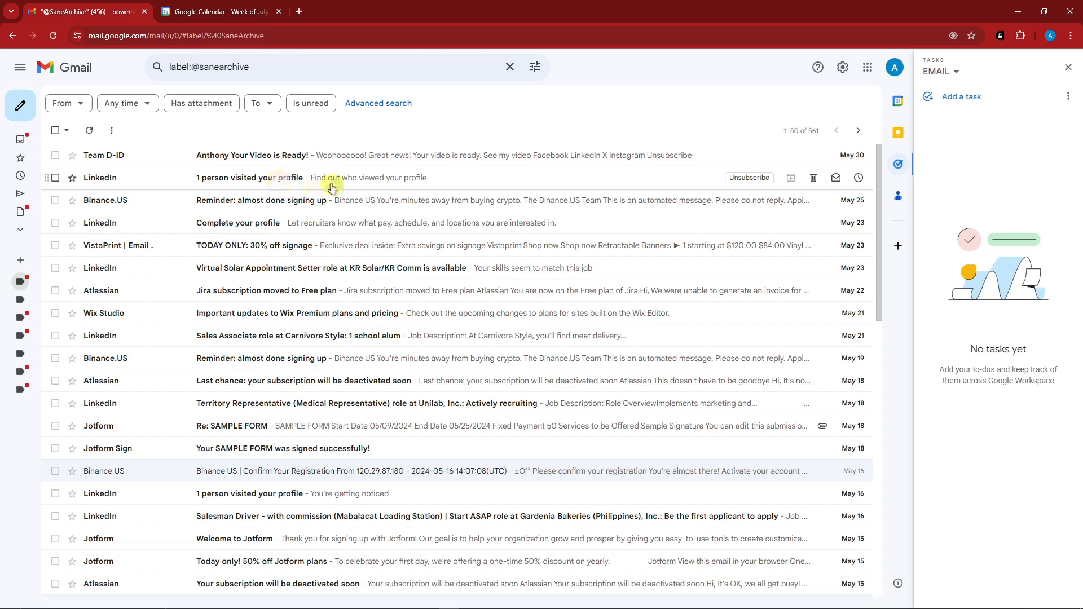
scroll(316, 253, down, 4)
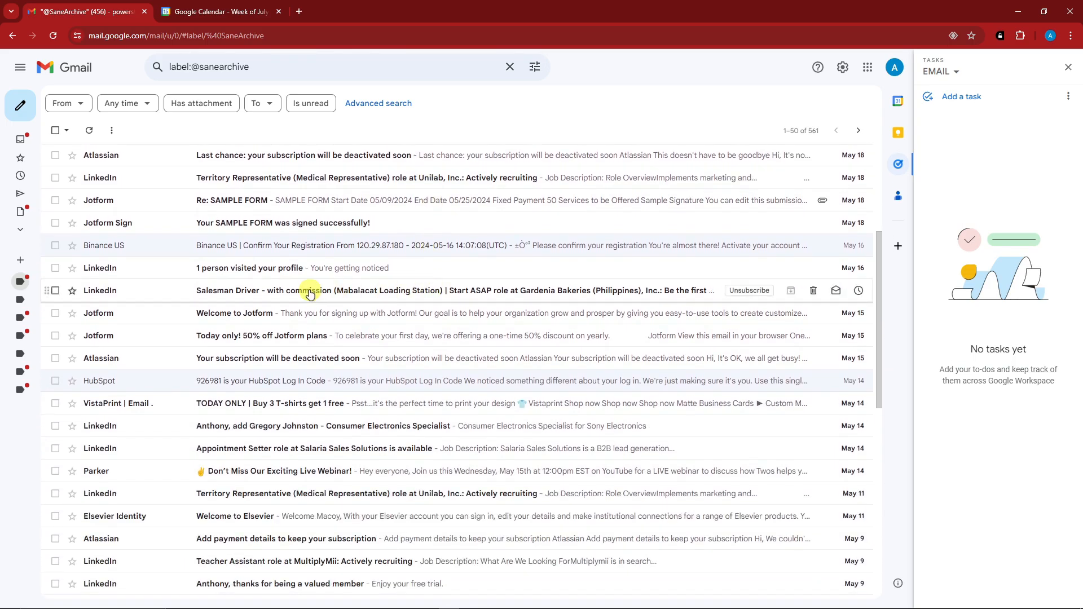
click(307, 229)
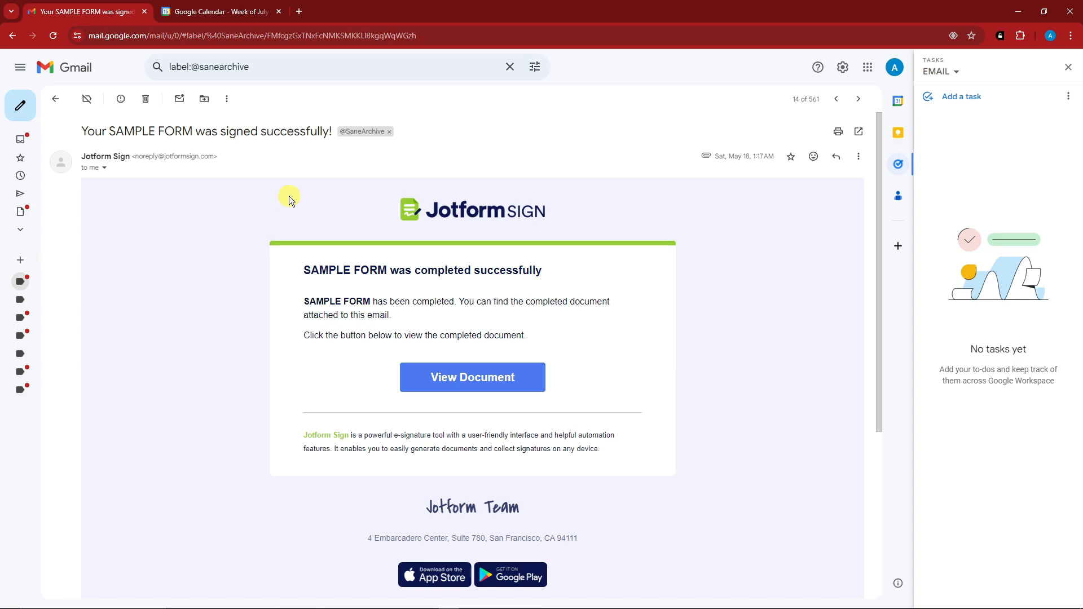
Add the open Jotform Sign email to the EMAIL list as a task.
click(227, 100)
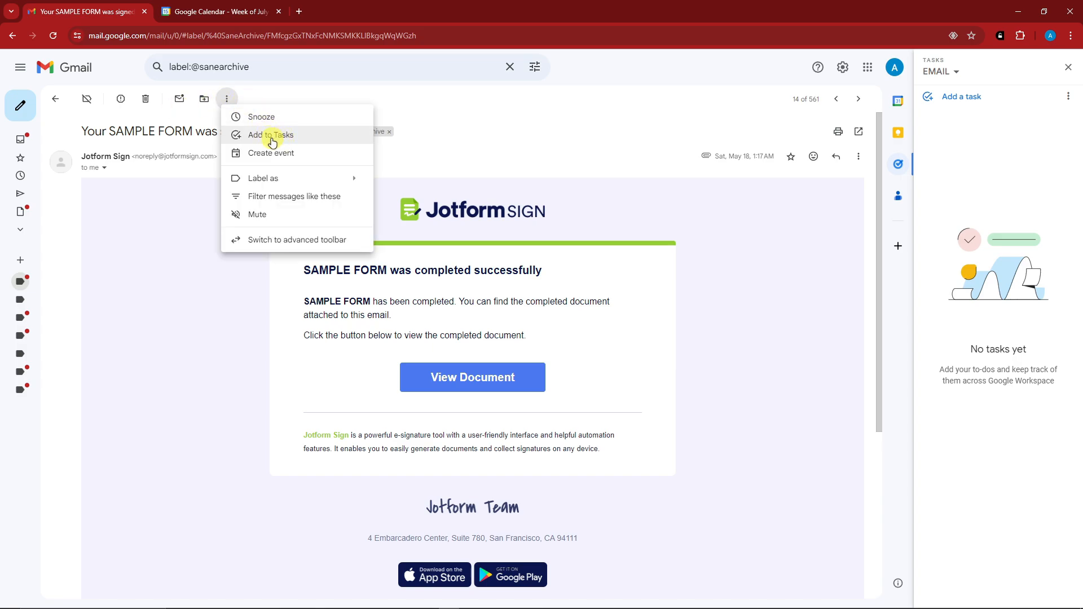
click(184, 200)
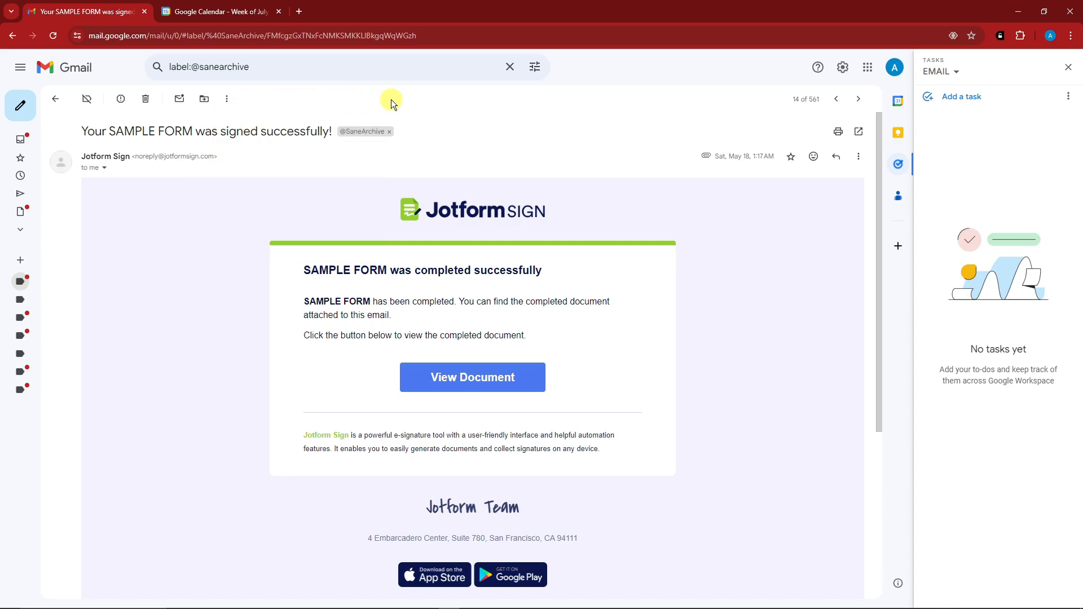
click(228, 100)
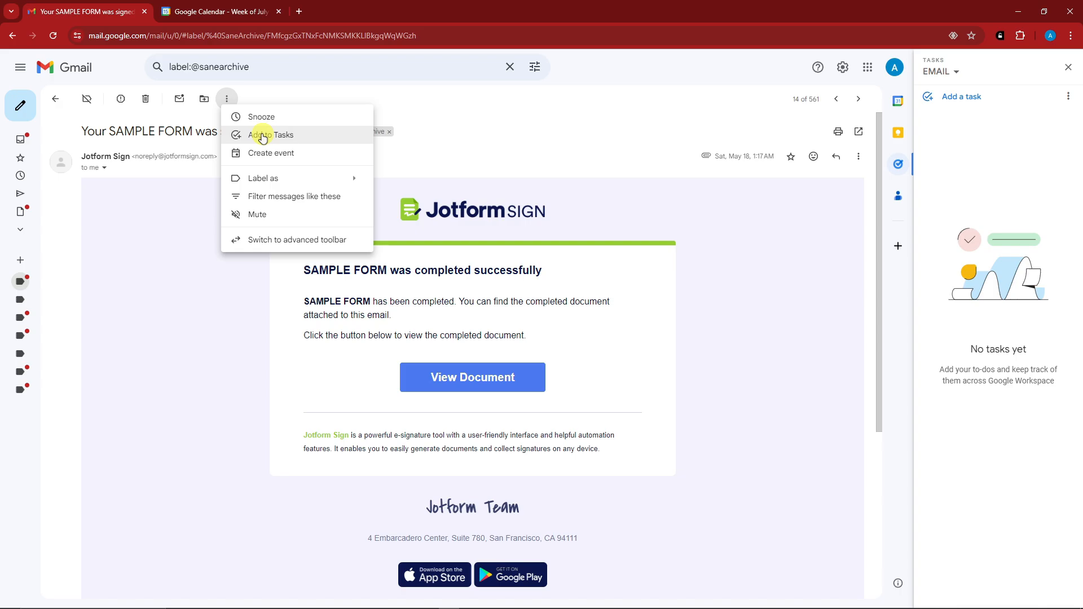
click(263, 138)
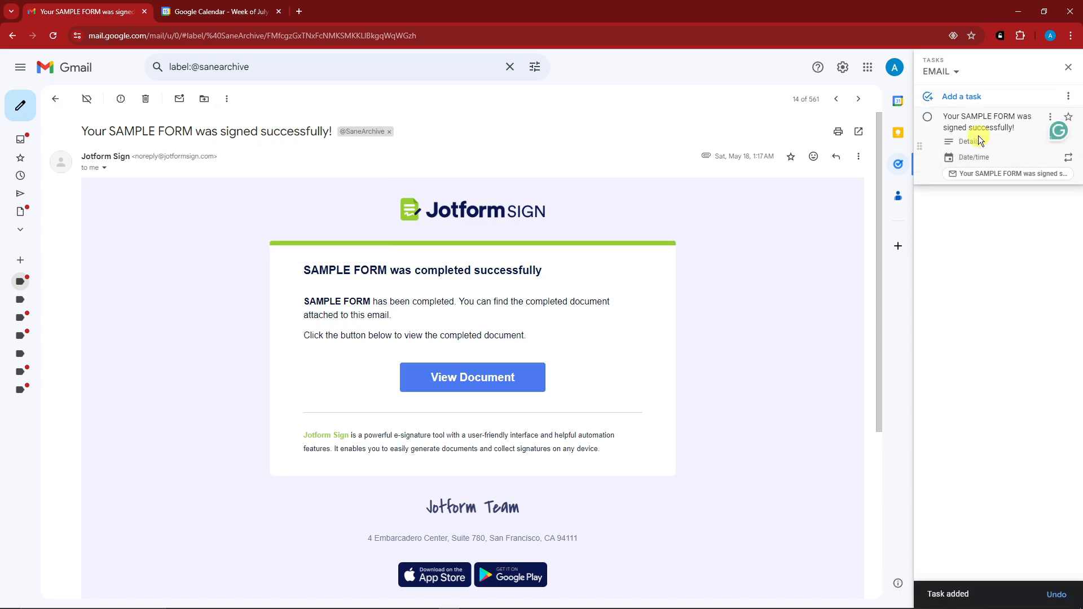
Rename the task created from the Jotform Sign email as REVIEW THIS OFFER.
drag(1008, 127, 933, 112)
click(1021, 129)
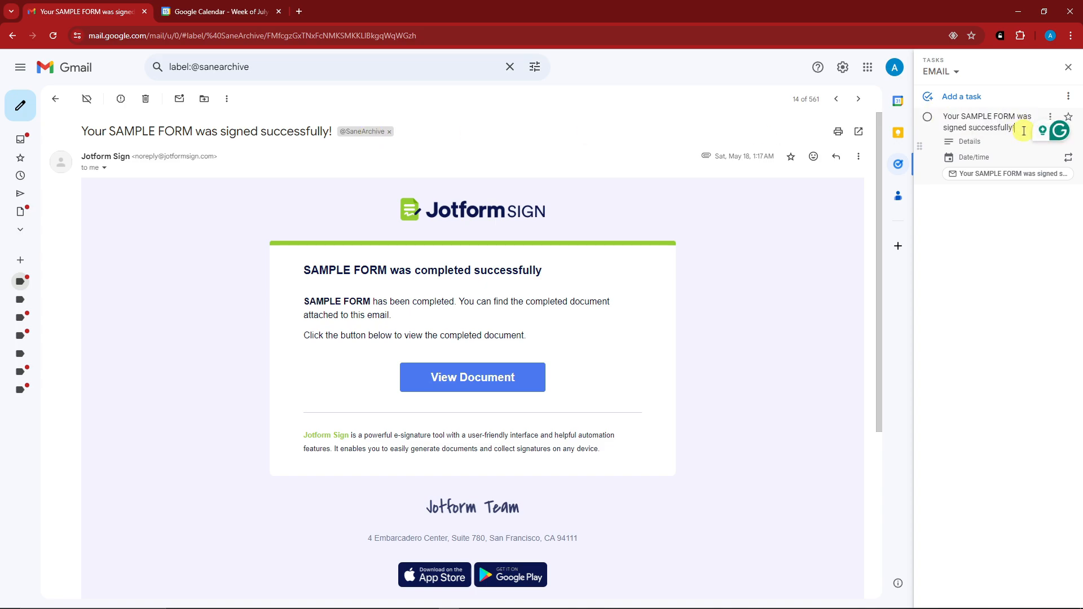
drag(1022, 130, 941, 117)
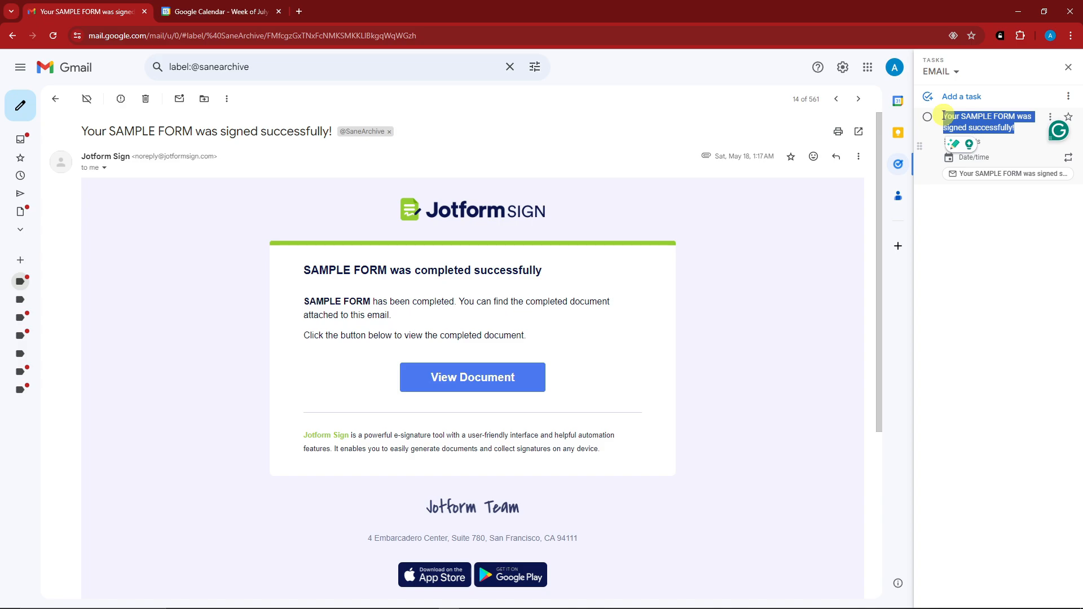
text(REVIEW THIS OFFER)
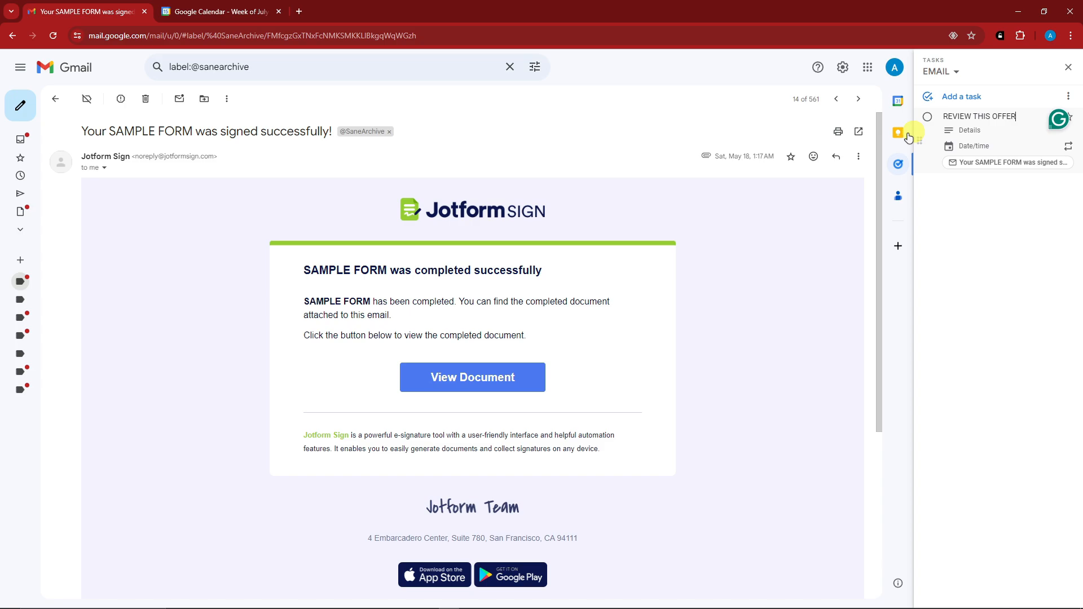
click(821, 232)
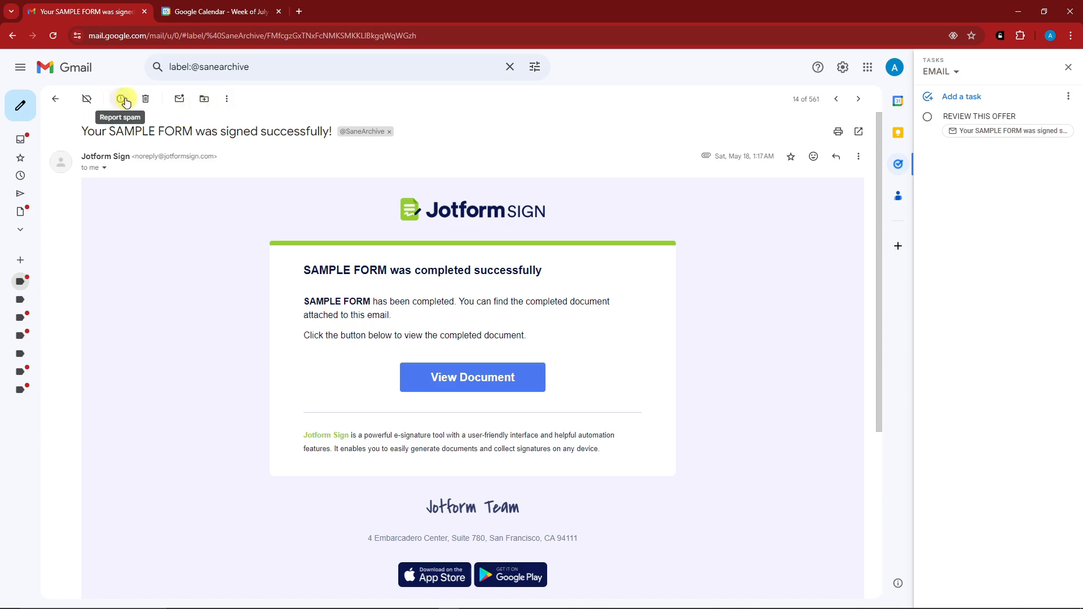
click(226, 101)
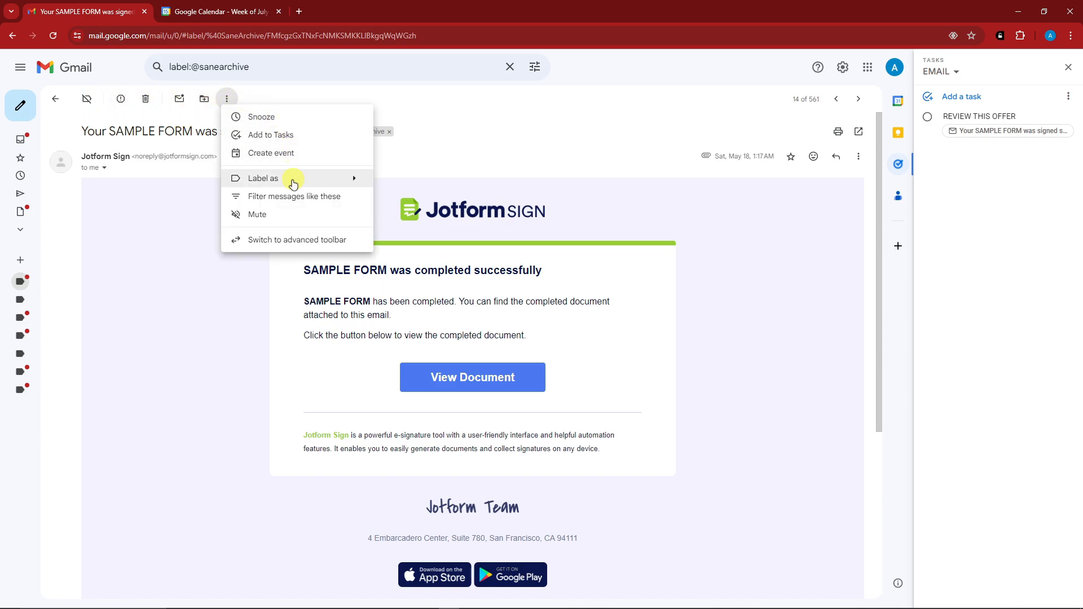
click(274, 181)
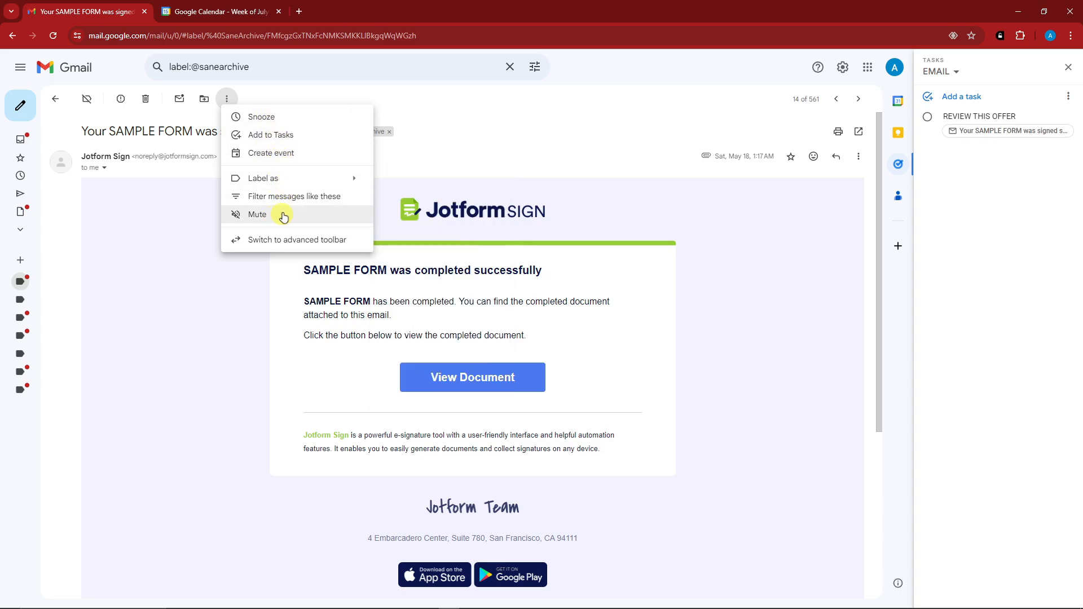
mouse_move(335, 184)
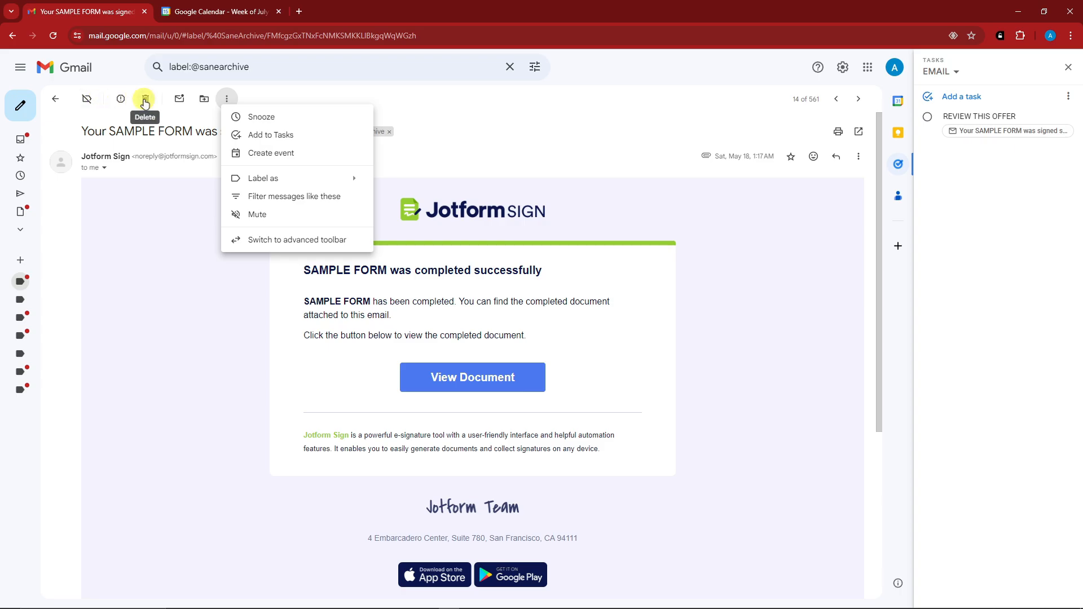
click(182, 277)
click(858, 157)
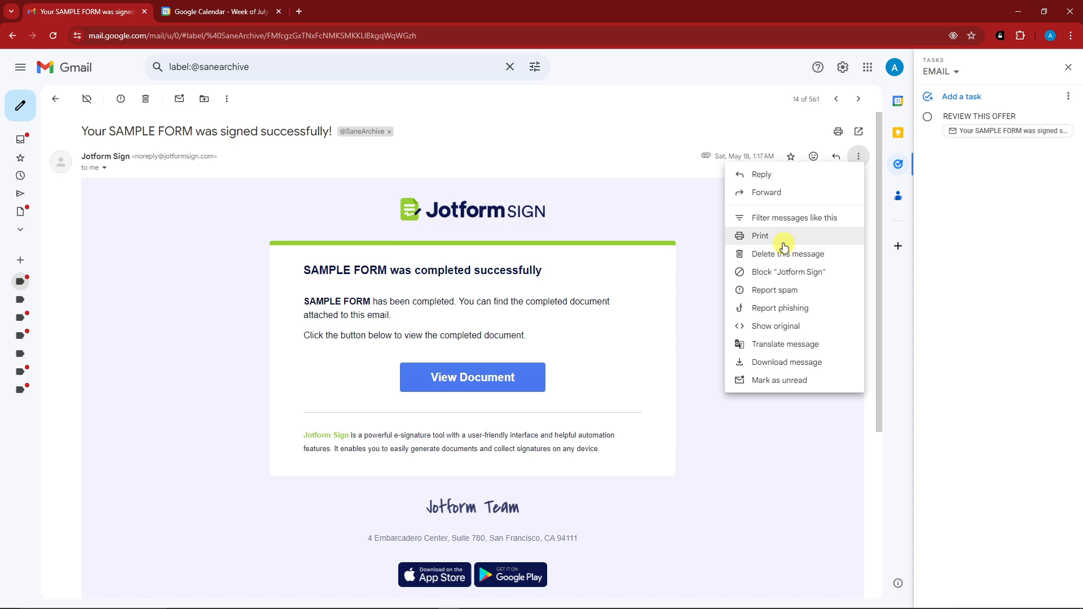
click(186, 223)
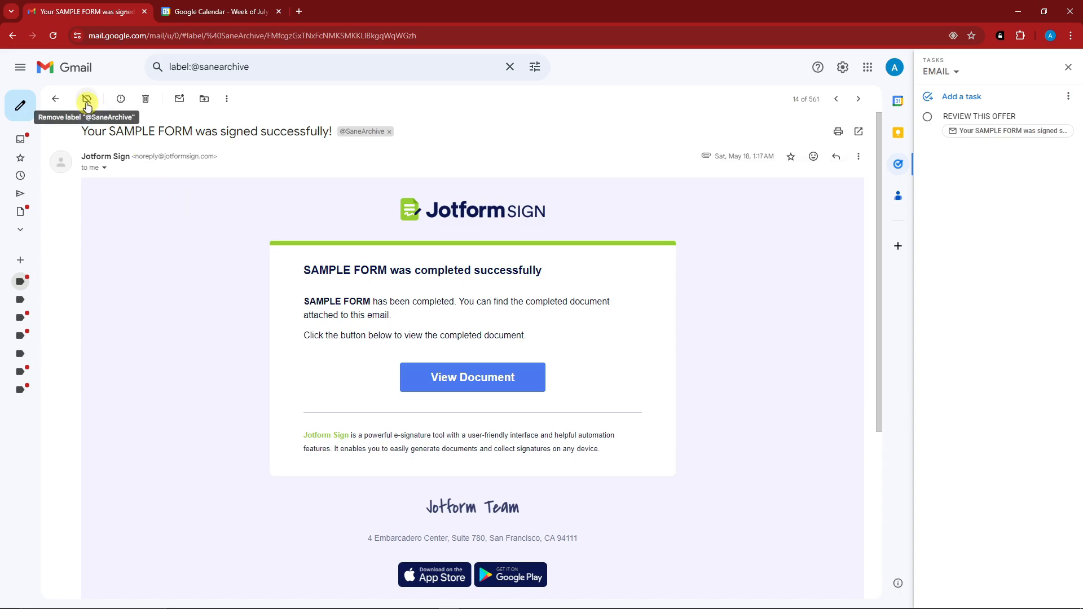
click(86, 103)
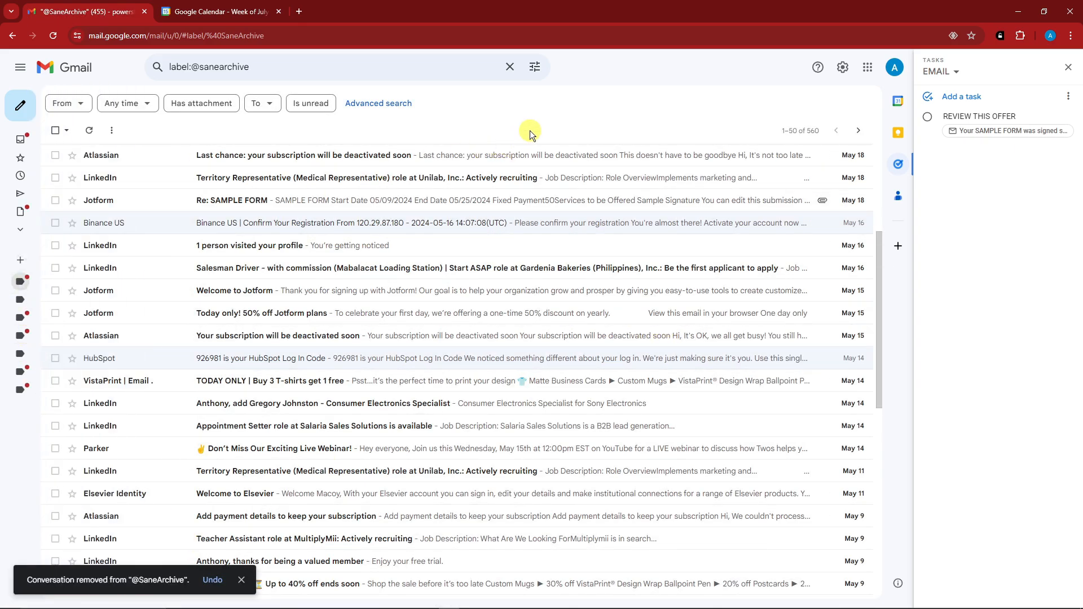
scroll(688, 301, up, 2)
scroll(695, 296, up, 2)
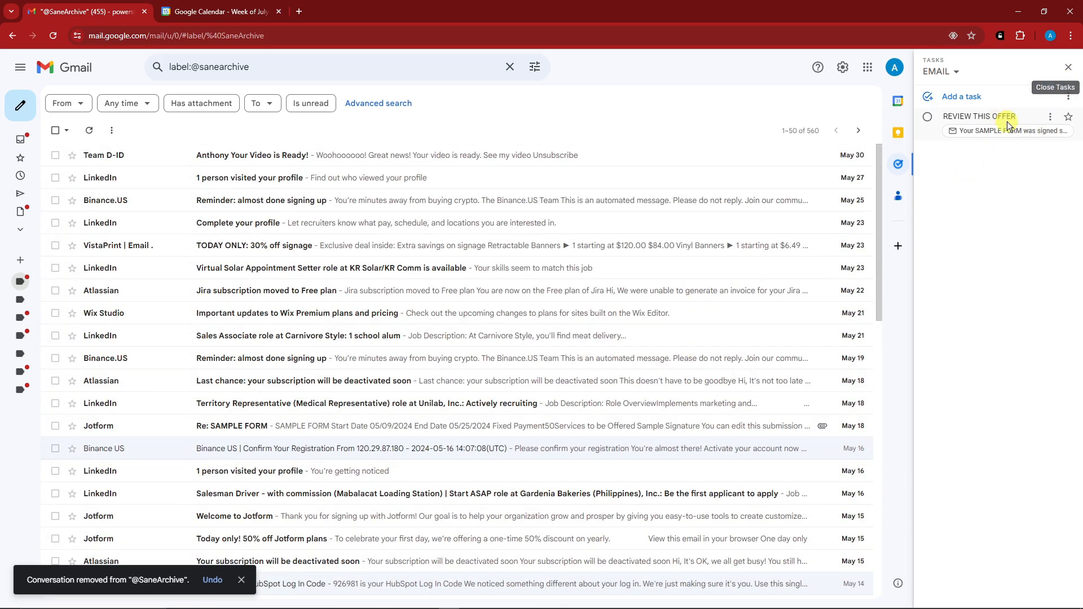
click(1018, 131)
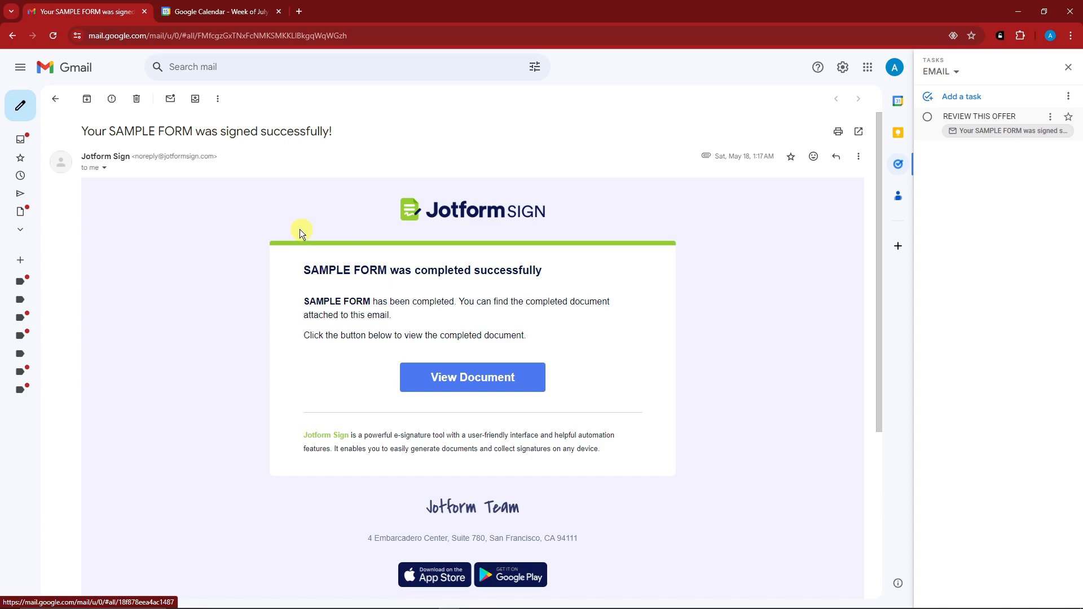
Add the open Jotform Sign email to the EMAIL list as another task and name it DEADLINE.
click(218, 99)
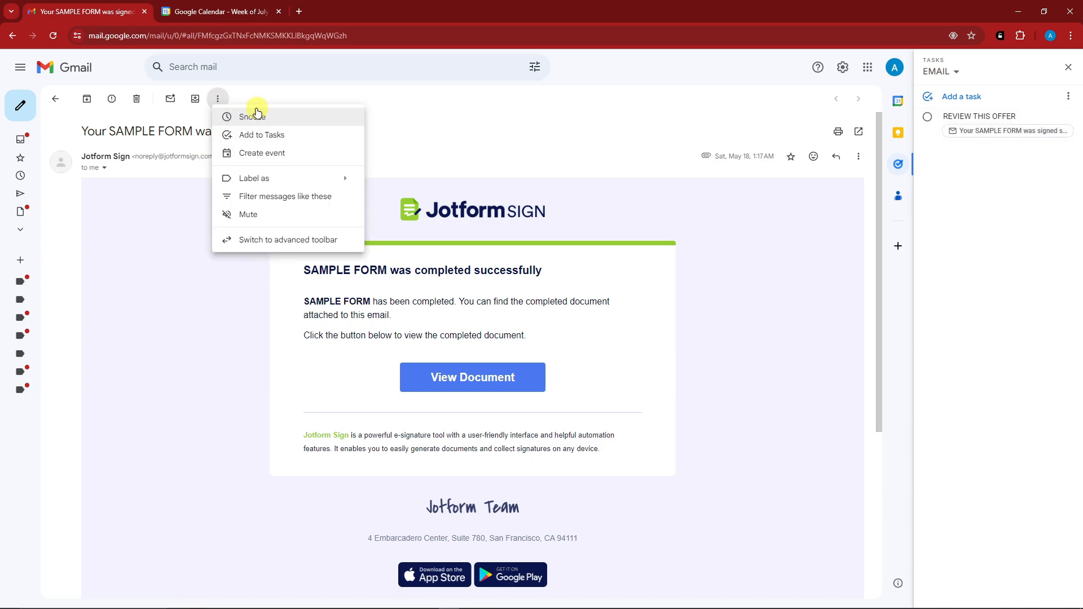
click(259, 135)
drag(1030, 128, 936, 117)
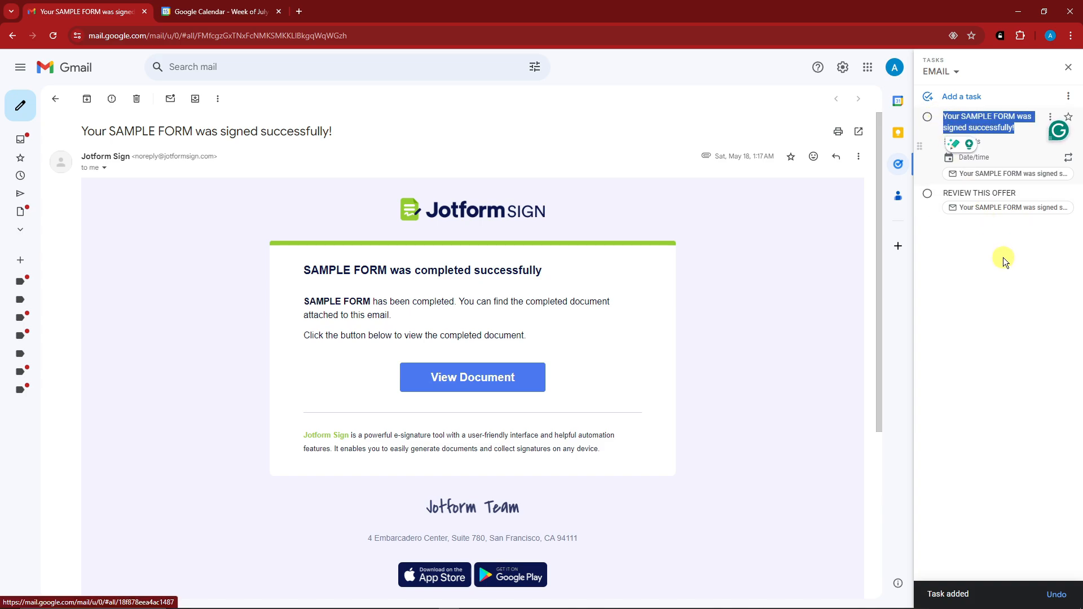
text(DEADLINE)
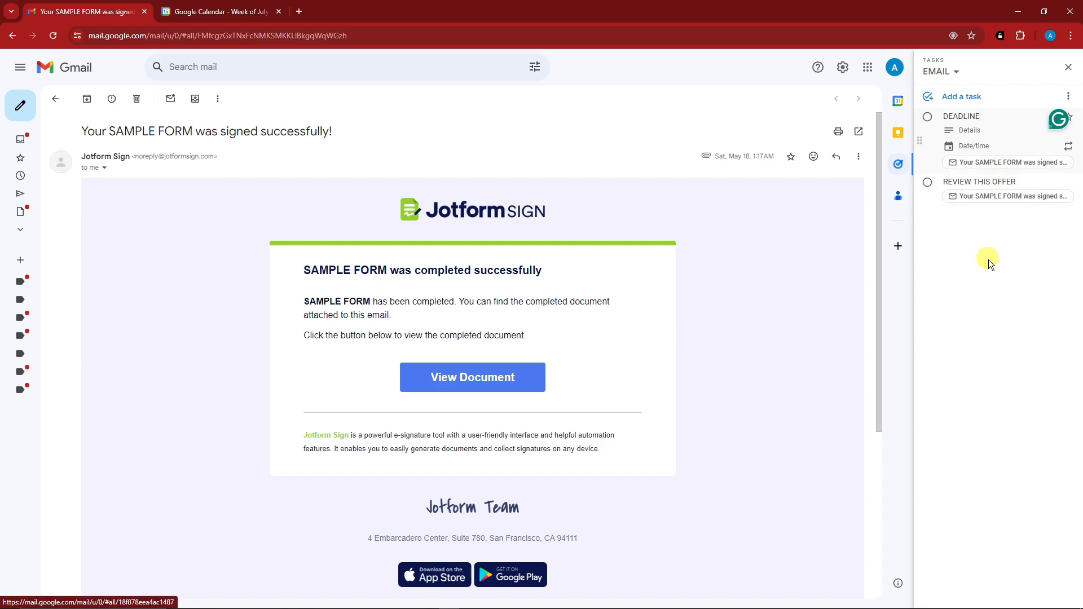
Schedule the DEADLINE task for Wednesday, July 17, 2024 at 9:00 AM and star it.
click(974, 146)
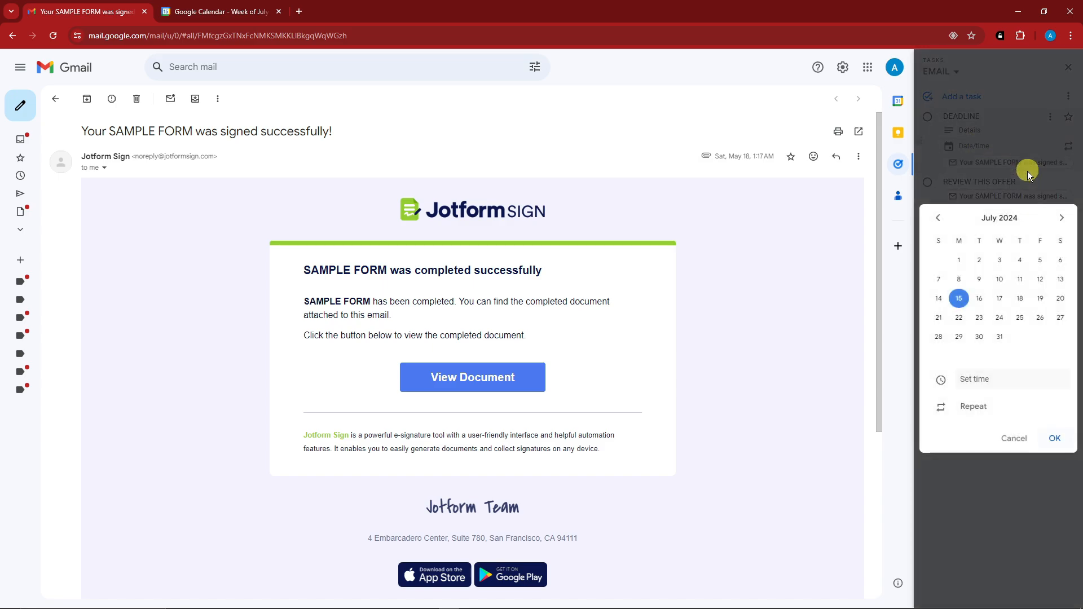
click(1000, 302)
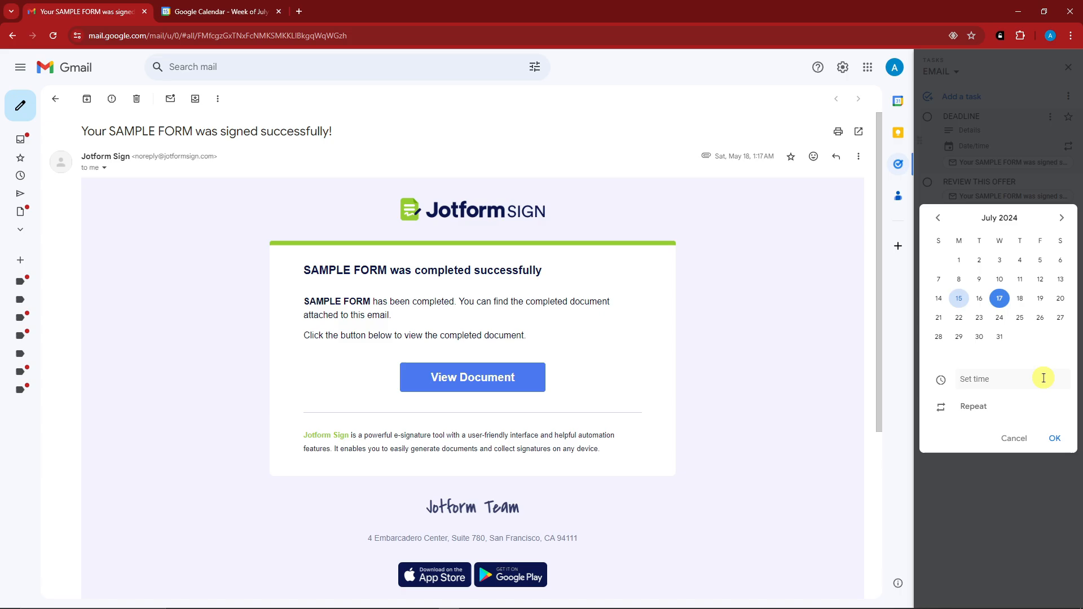
click(988, 379)
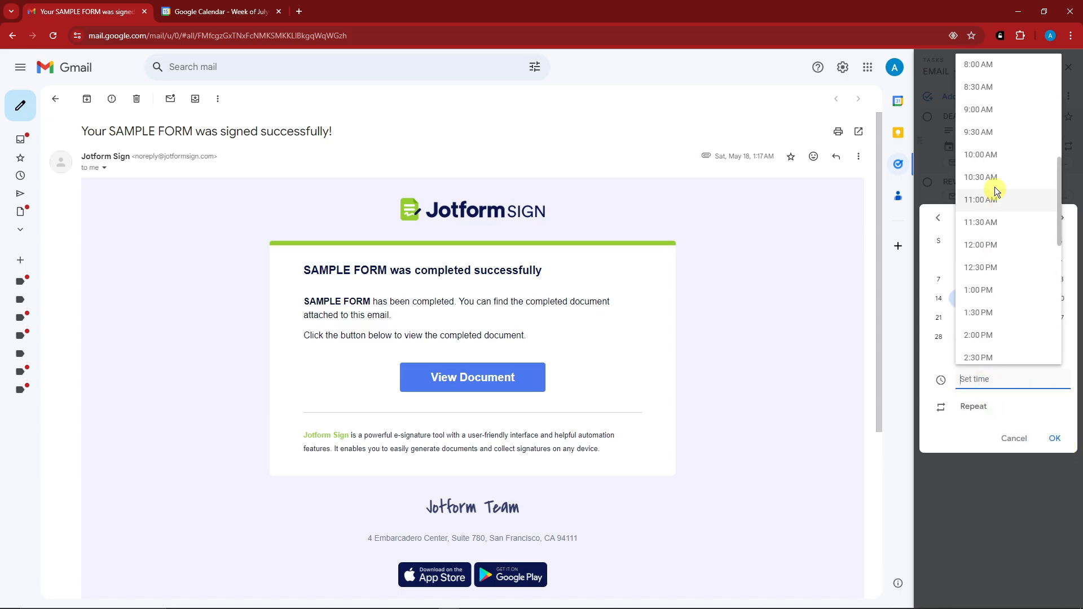
click(998, 109)
click(1054, 438)
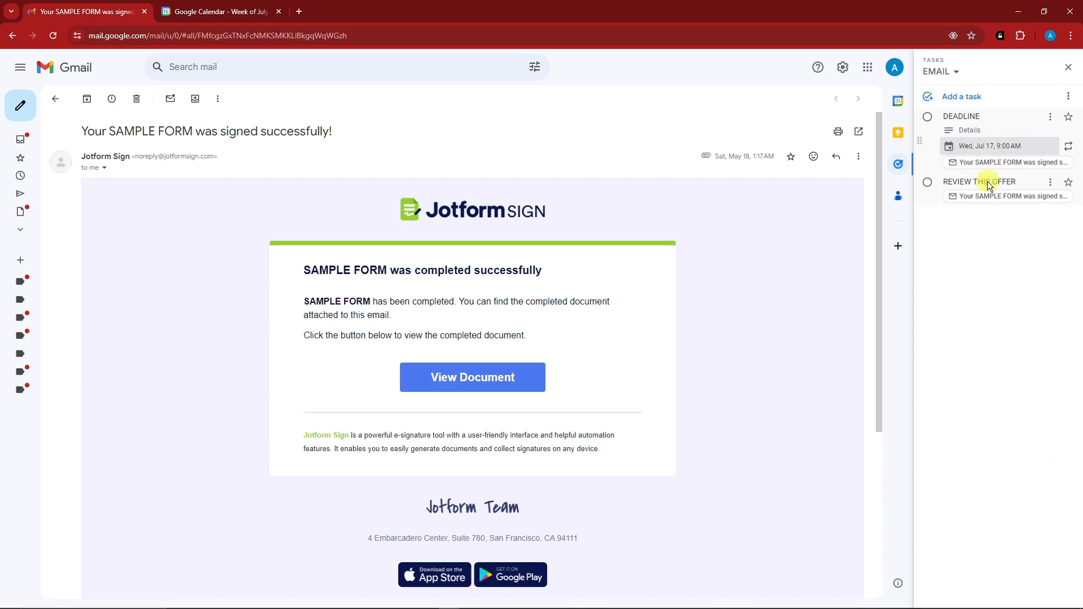
click(1068, 120)
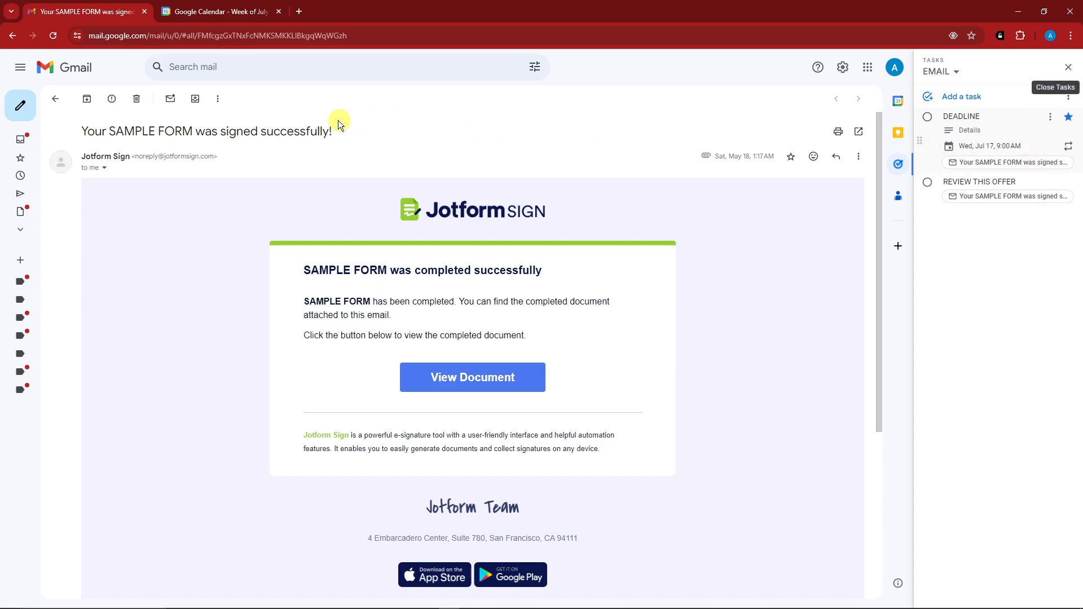
Archive the Jotform Sign email and return to the All Mail list.
click(217, 98)
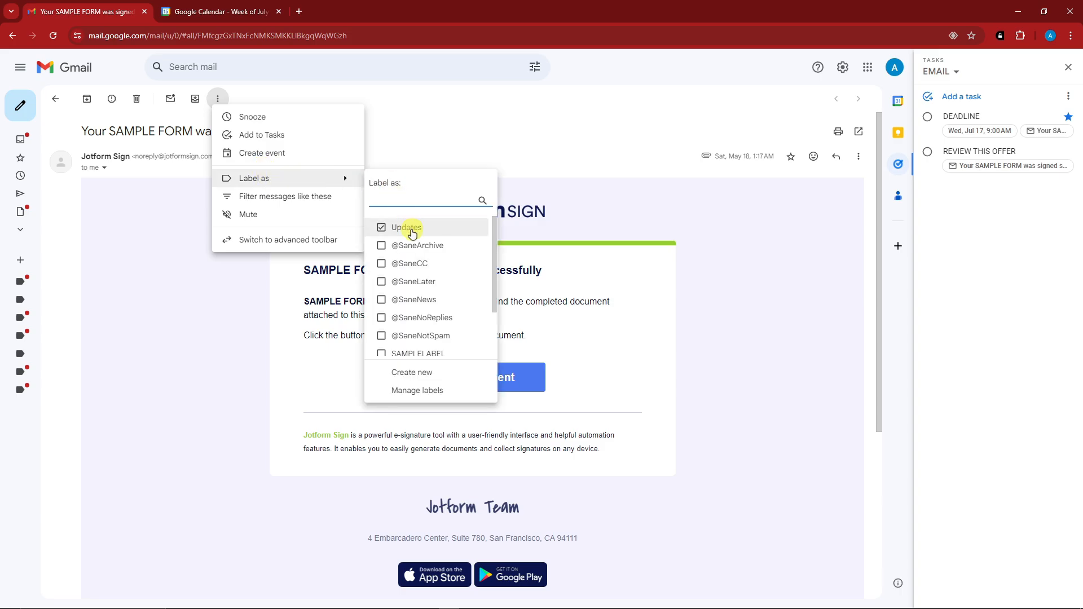
click(88, 105)
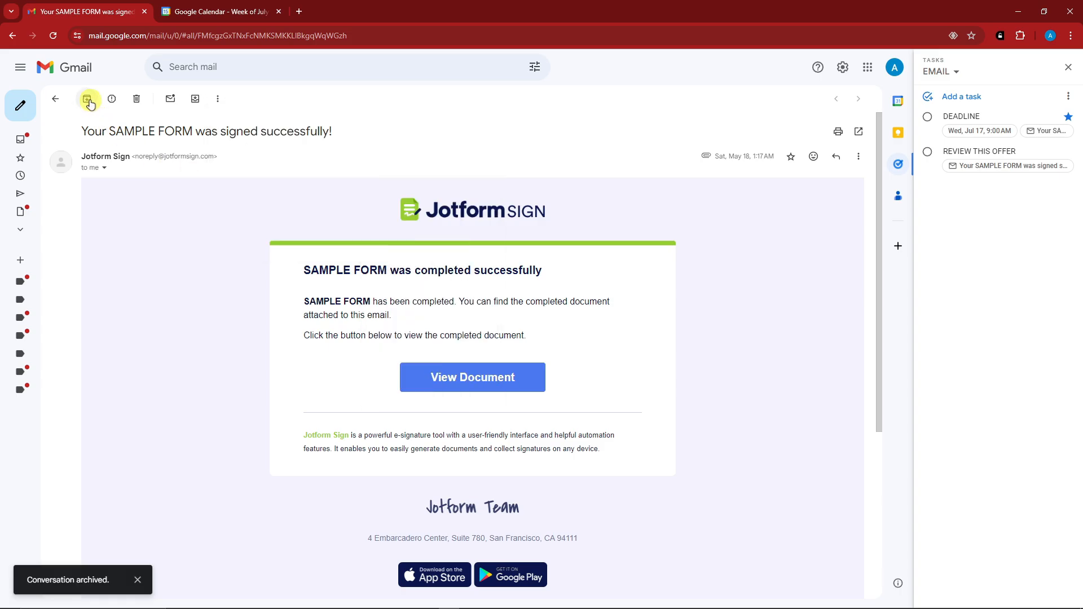
click(55, 99)
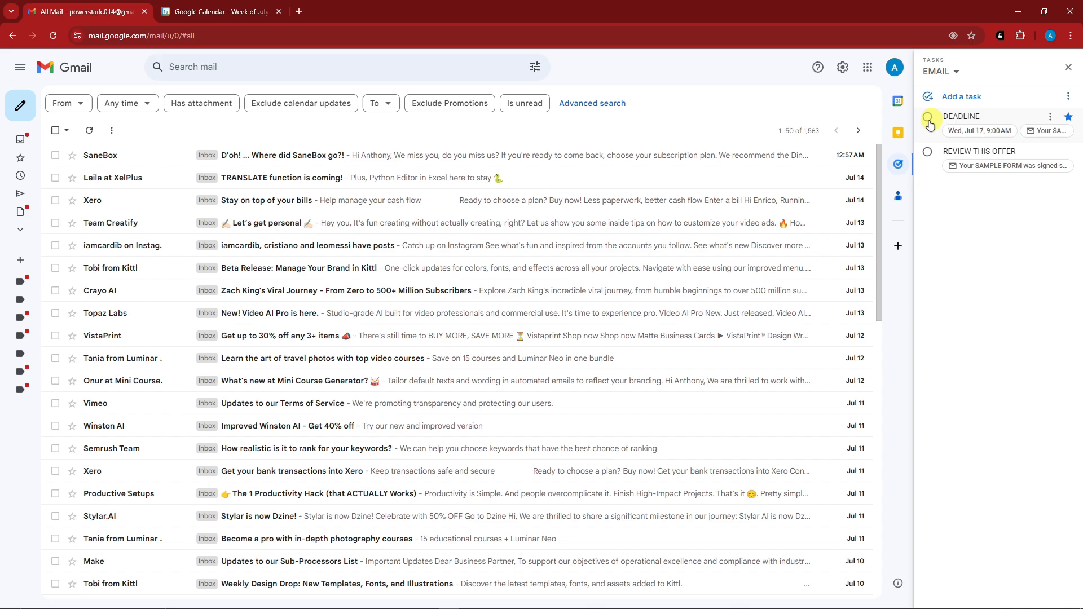
Reopen the Jotform Sign email through the link attached to its task in the EMAIL list.
click(996, 129)
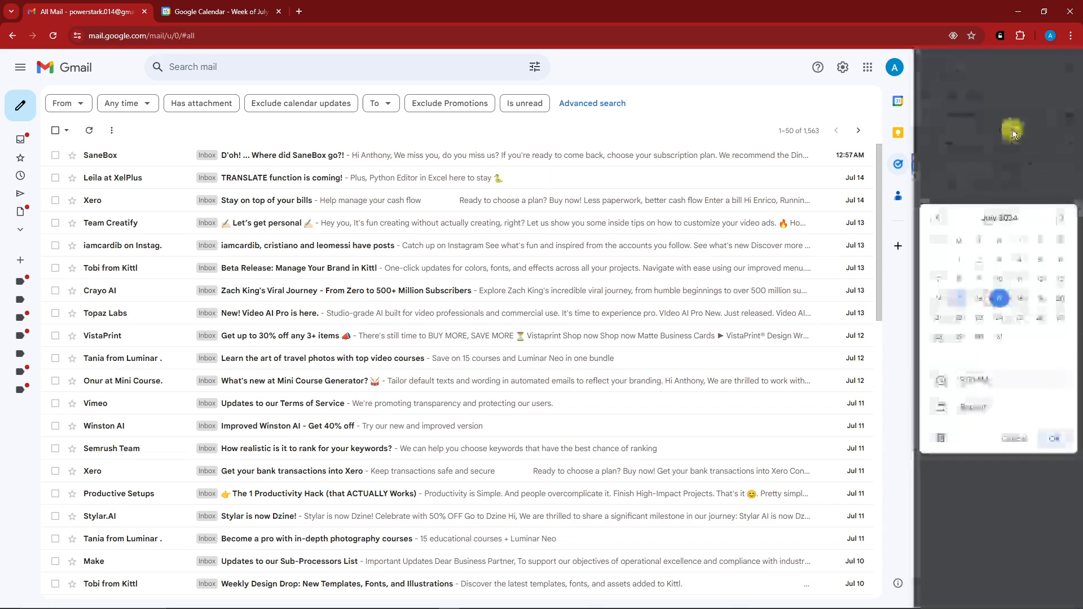
click(1033, 168)
click(959, 194)
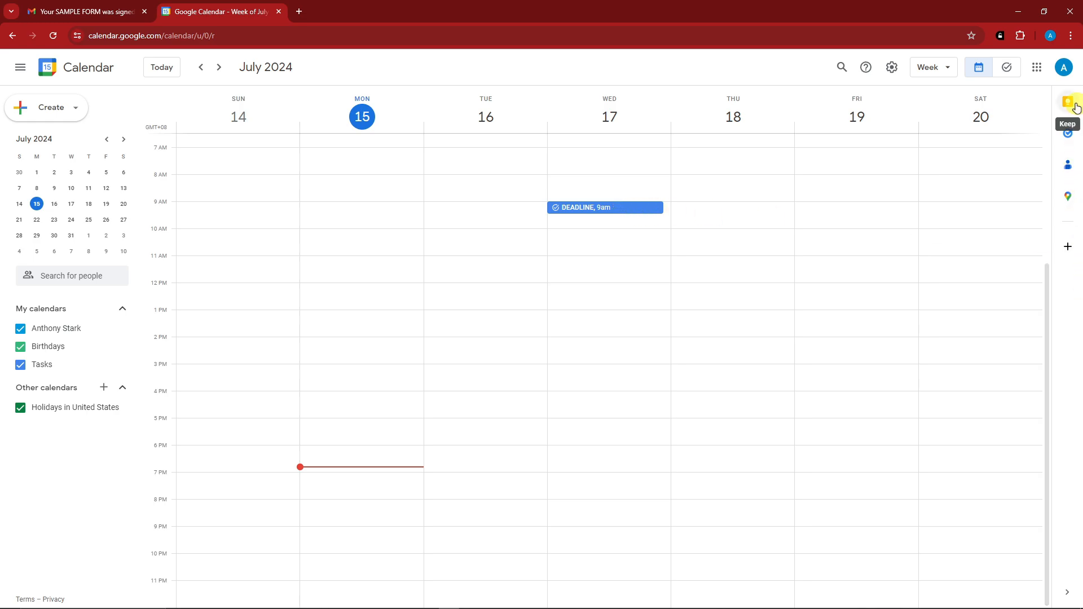
Check the DEADLINE task's details on July 17 in Google Calendar, then show all the task lists.
click(609, 210)
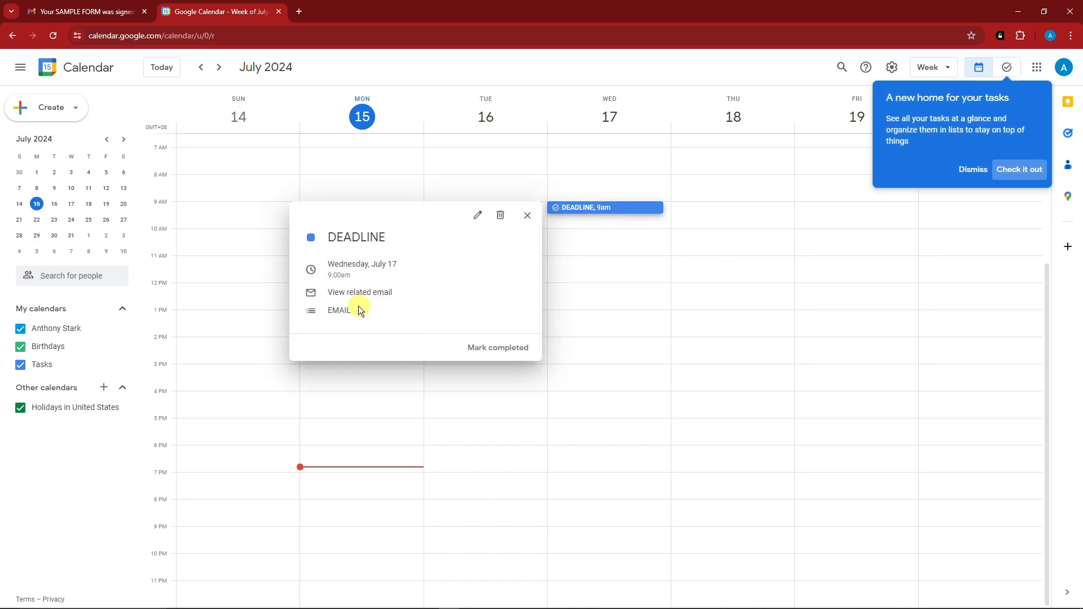
click(590, 69)
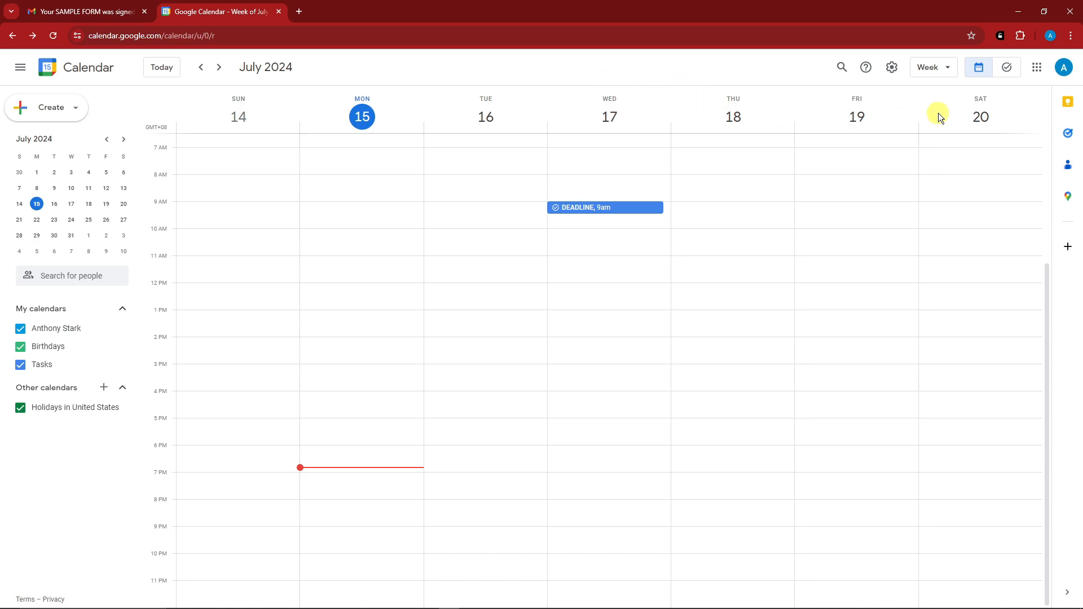
click(1004, 70)
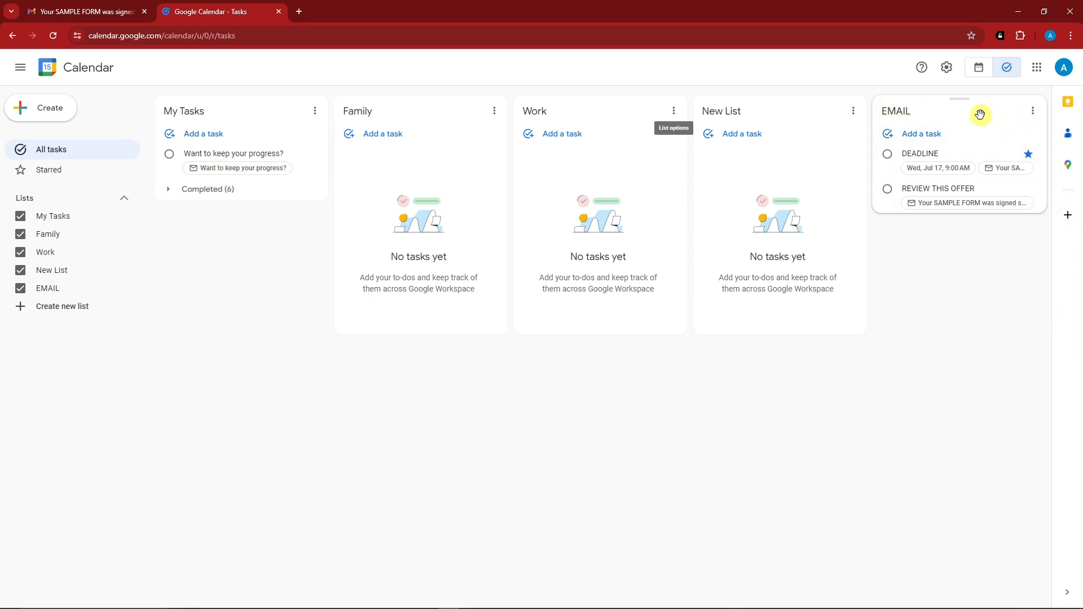
click(982, 132)
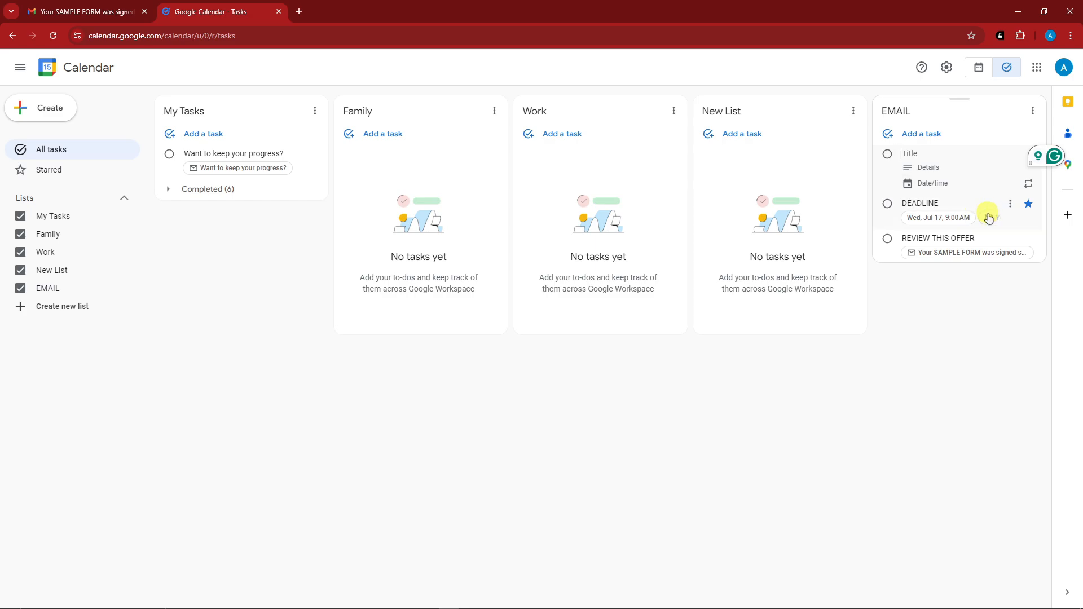
click(911, 203)
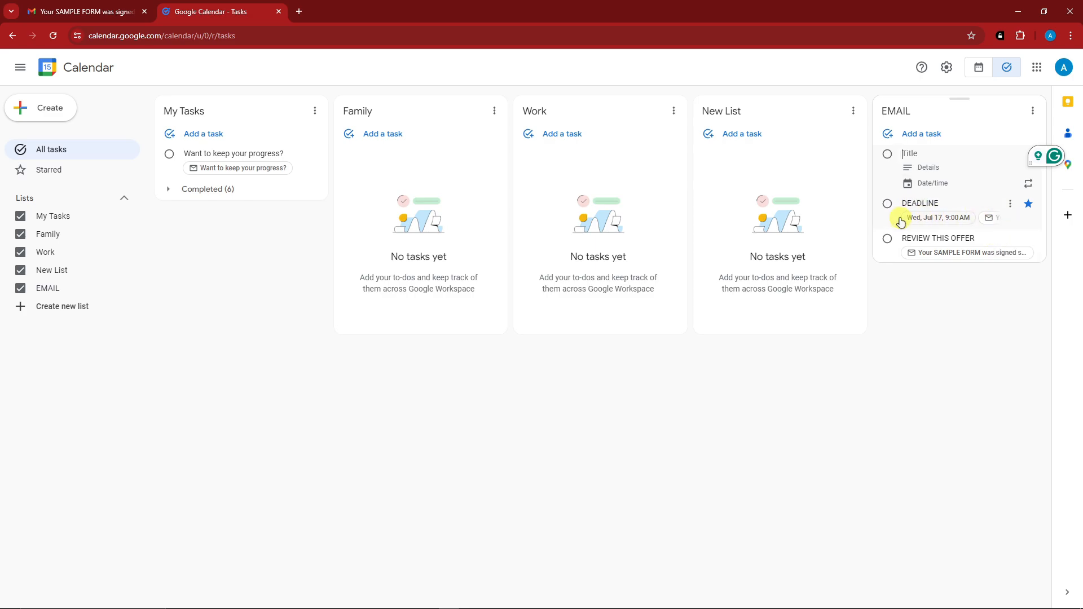
click(984, 190)
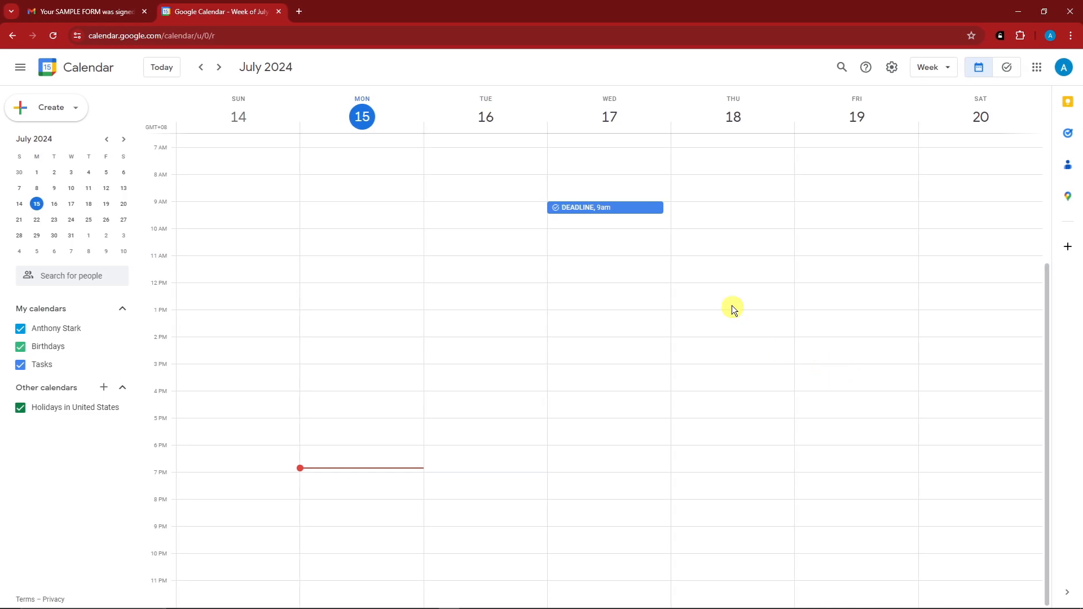
Open the email related to the DEADLINE task from its July 17 calendar entry and read through the message.
click(626, 209)
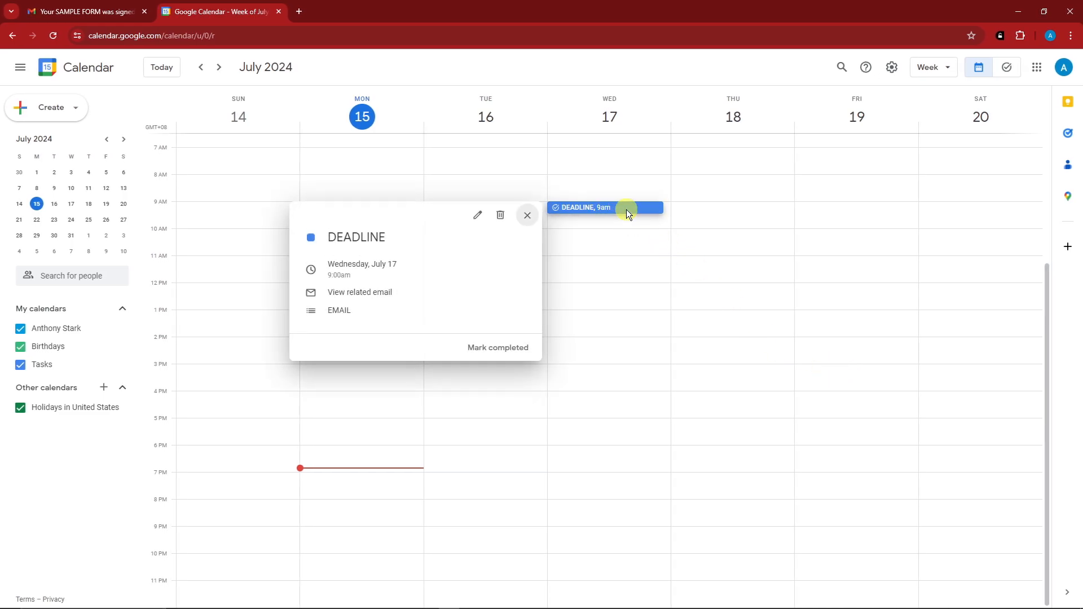
click(365, 293)
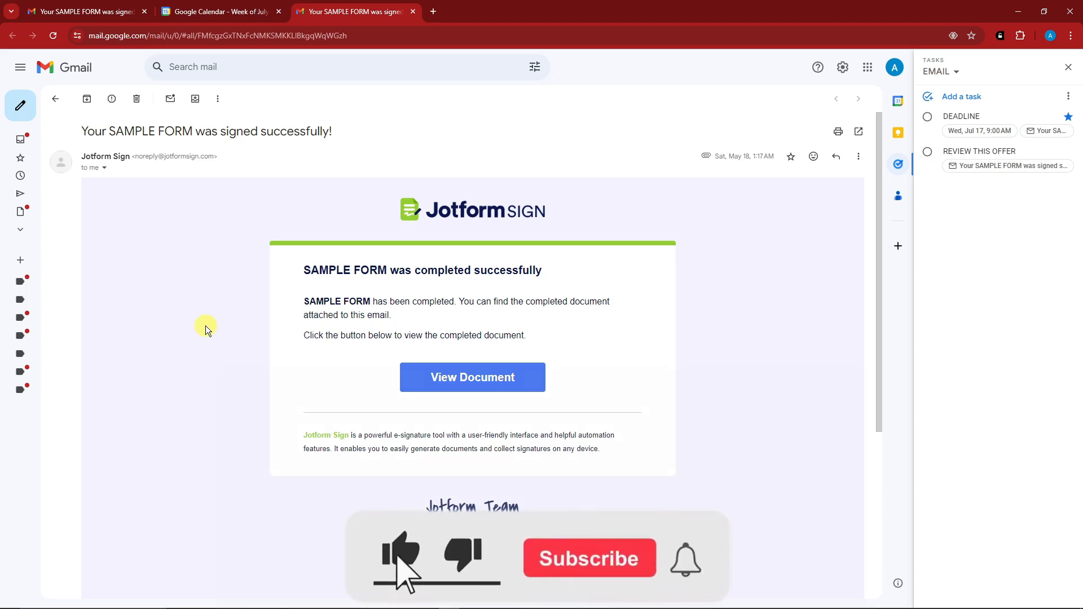
scroll(217, 336, down, 3)
scroll(242, 361, down, 2)
scroll(338, 417, up, 4)
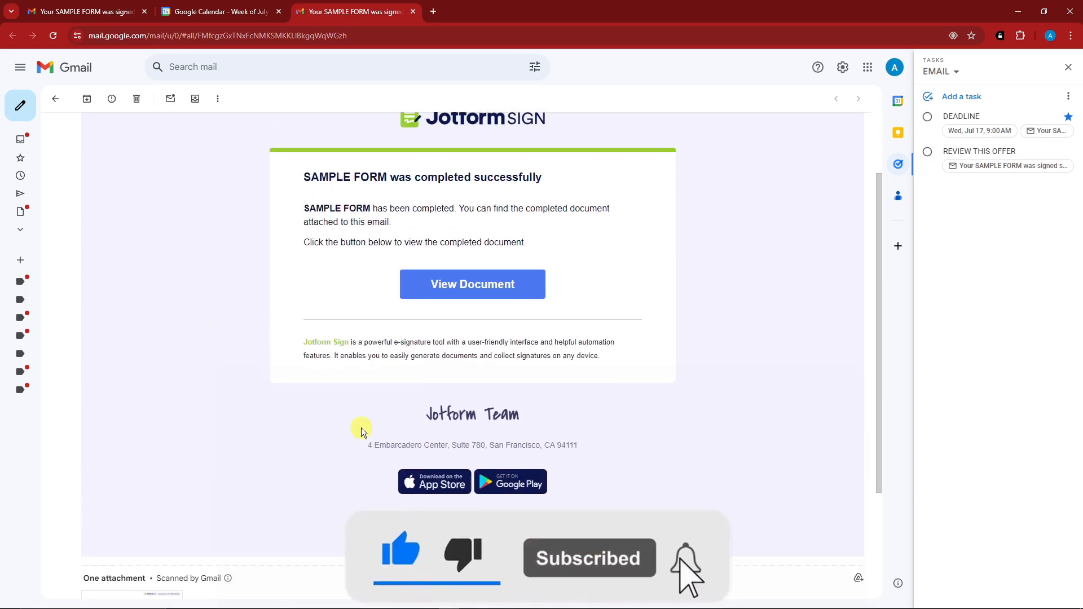
scroll(304, 421, down, 4)
scroll(292, 413, up, 5)
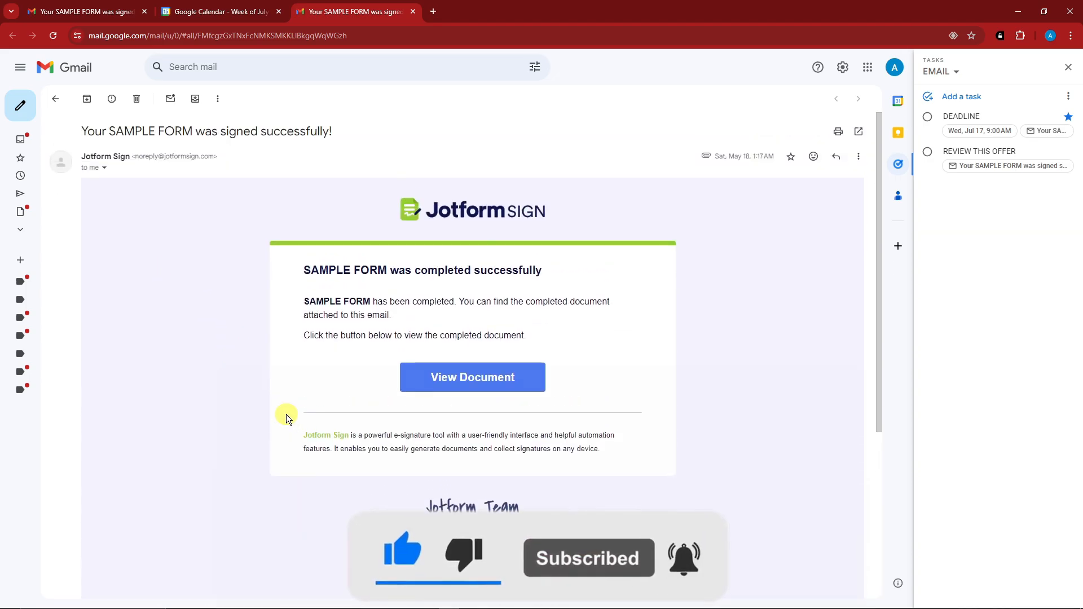